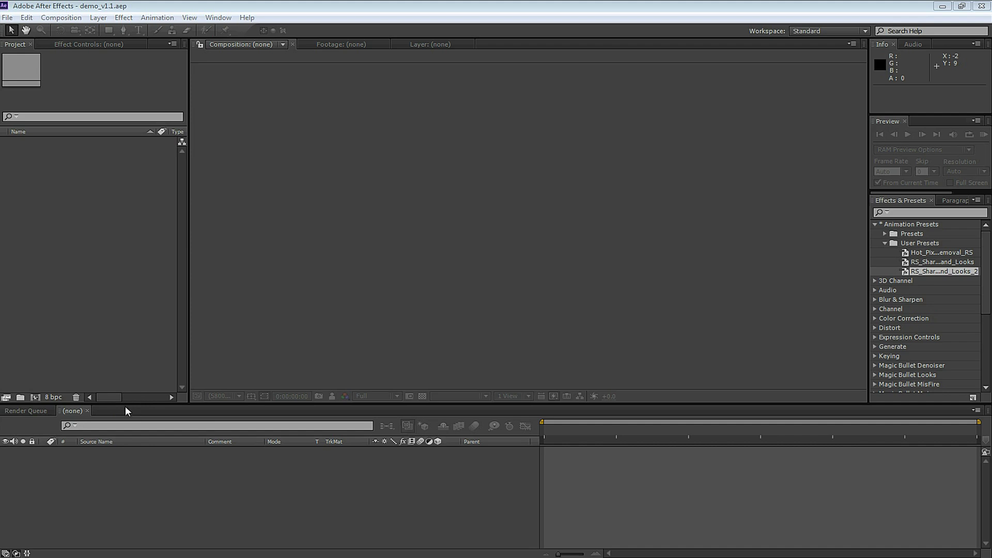
# - Create a new 1920×1080 composition at 30 fps
pyautogui.click(61, 17)
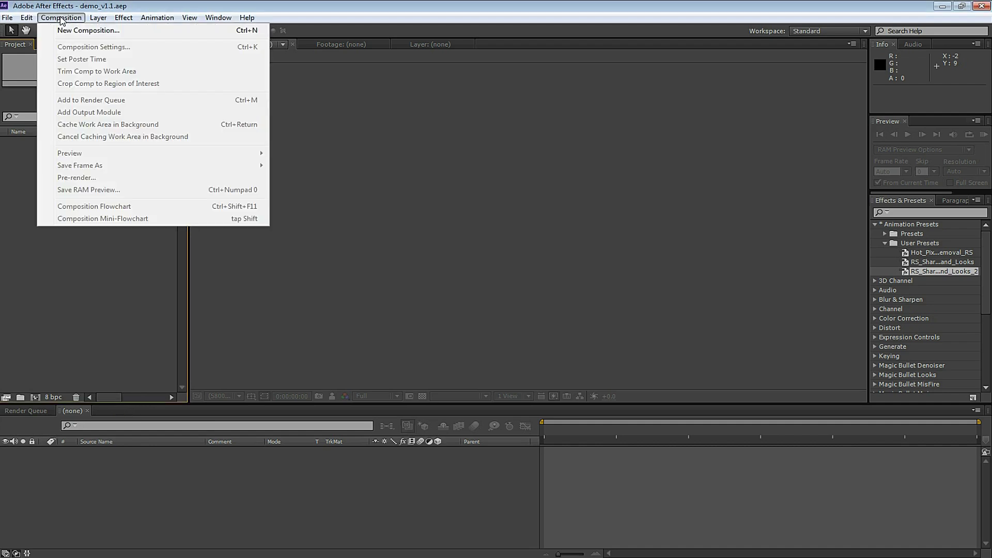
pyautogui.click(67, 29)
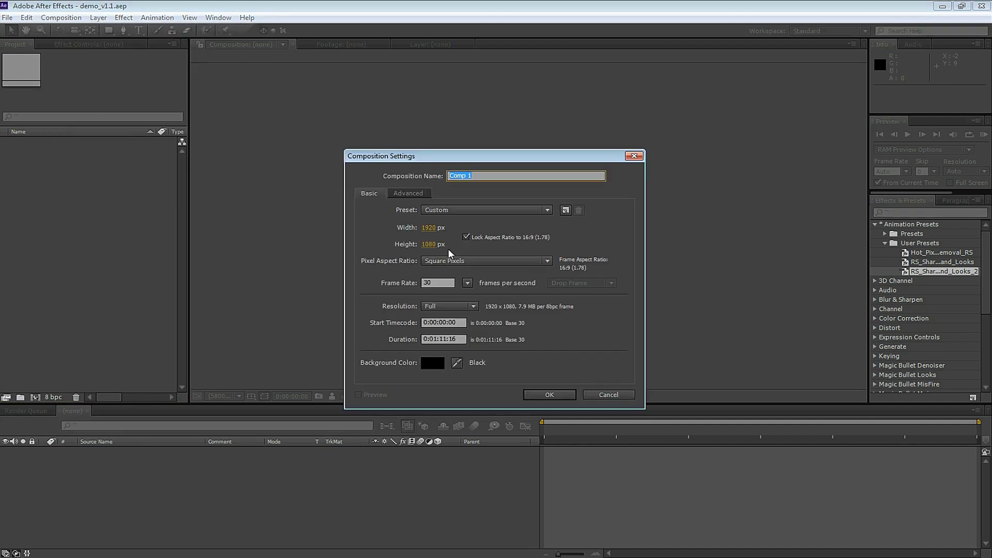
pyautogui.click(444, 283)
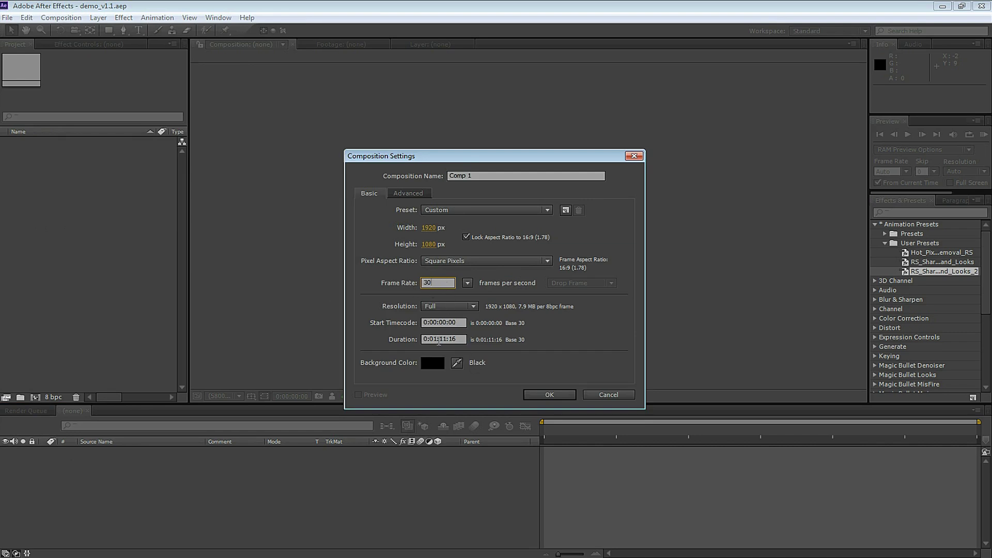
pyautogui.click(550, 395)
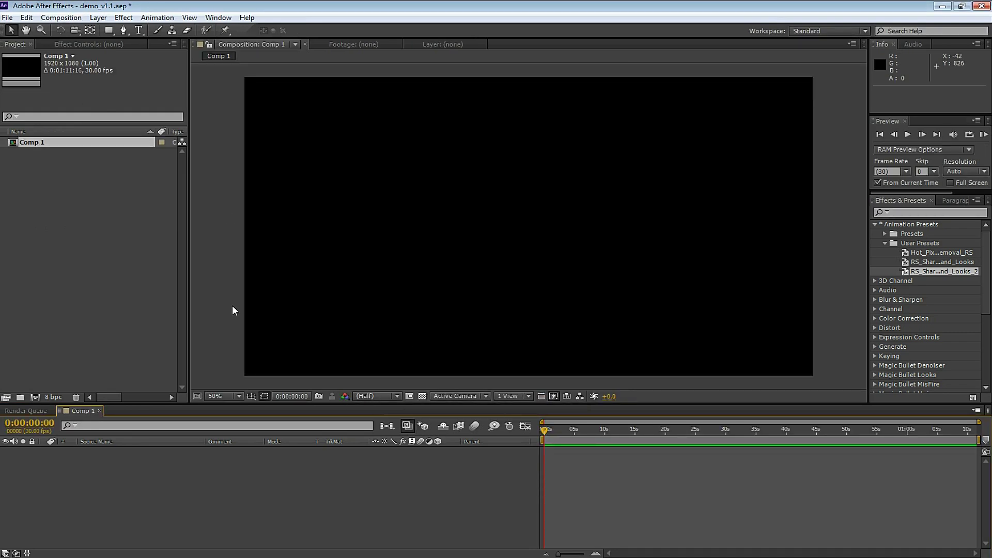
# - Rename Comp 1 to 'Camera Tracking'
pyautogui.rightClick(49, 144)
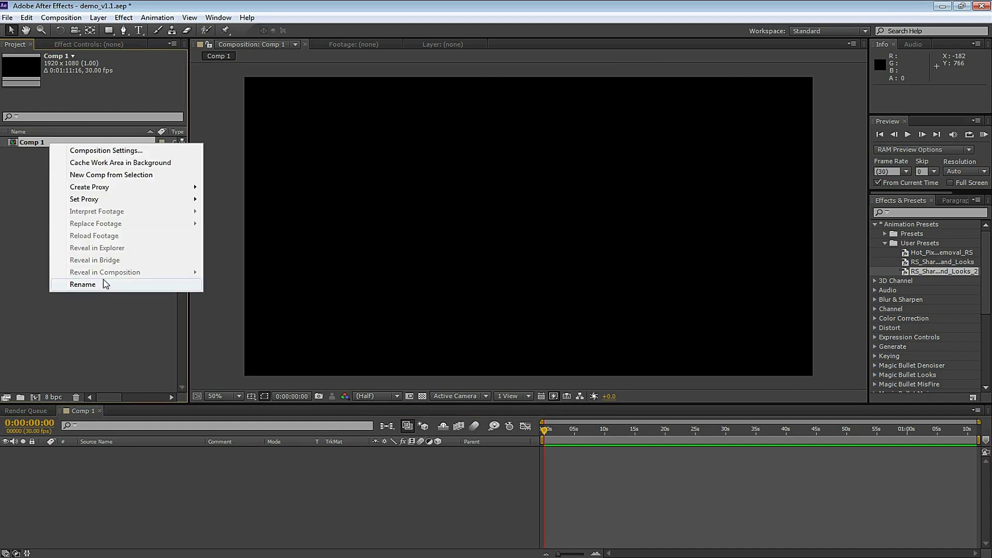
pyautogui.click(83, 284)
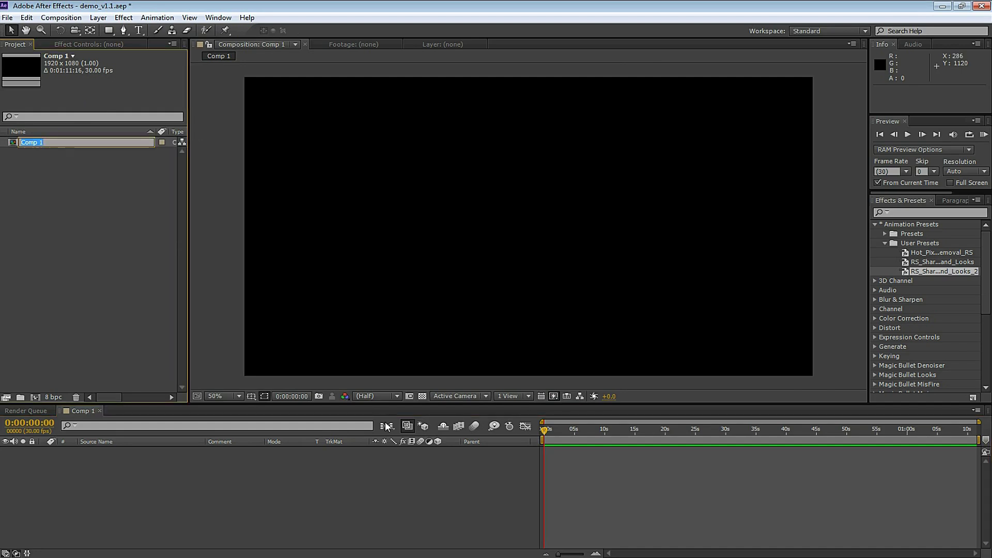
pyautogui.write('Camera Tracking')
# - Import img-seq_00000.jpg as a JPEG image sequence
pyautogui.press('Return')
pyautogui.click(26, 17)
pyautogui.click(7, 17)
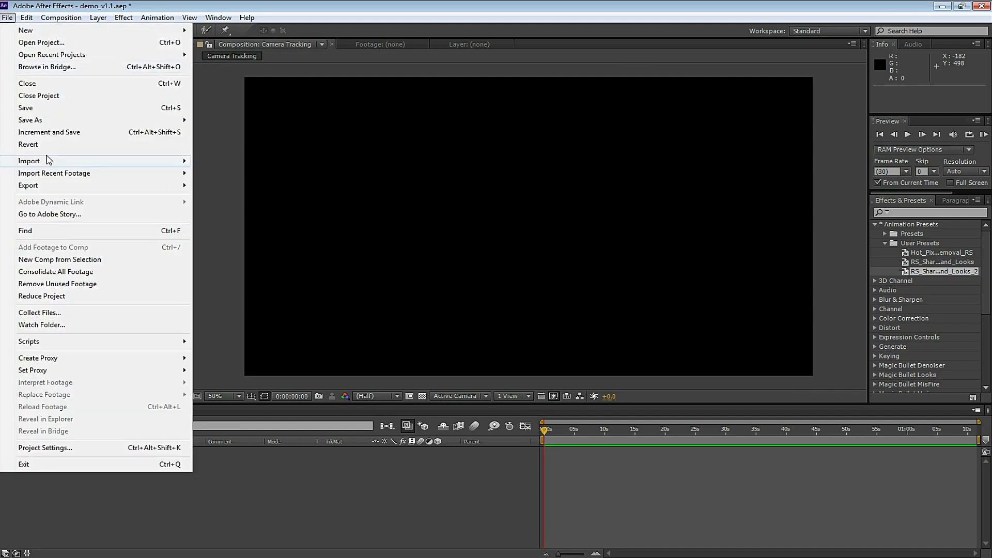
pyautogui.moveTo(48, 161)
pyautogui.click(232, 161)
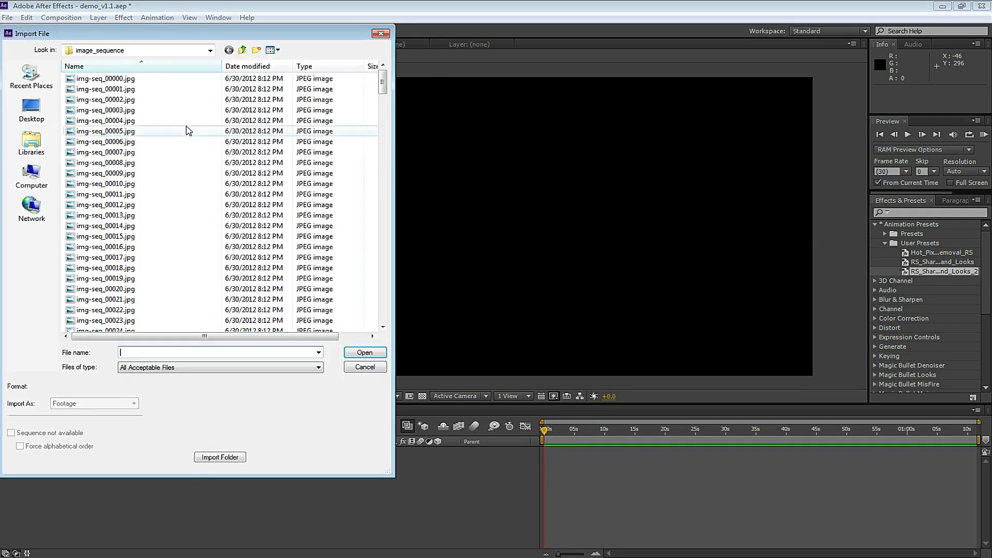
pyautogui.click(101, 80)
pyautogui.doubleClick(101, 79)
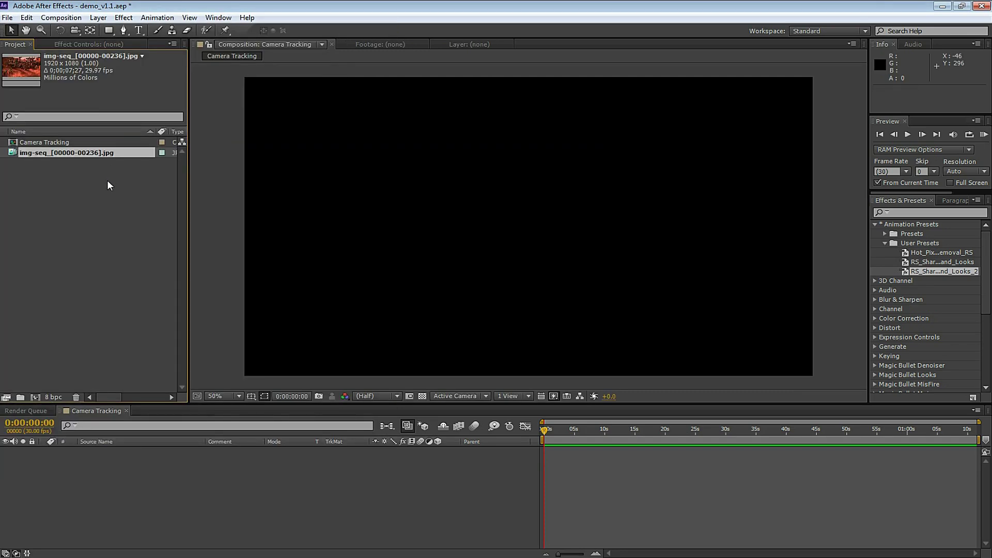
# - Interpret the imported footage at 30 fps
pyautogui.rightClick(49, 153)
pyautogui.moveTo(104, 222)
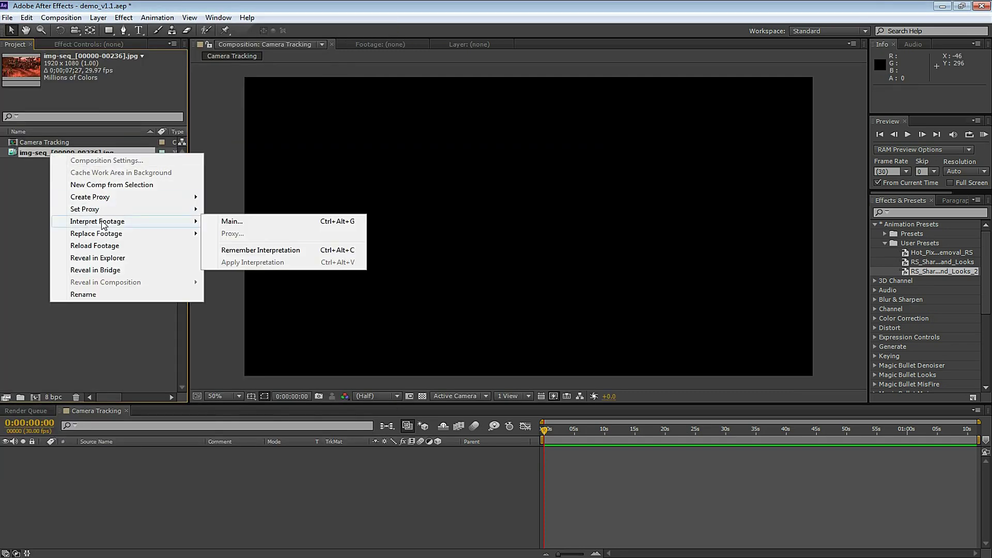
pyautogui.click(268, 226)
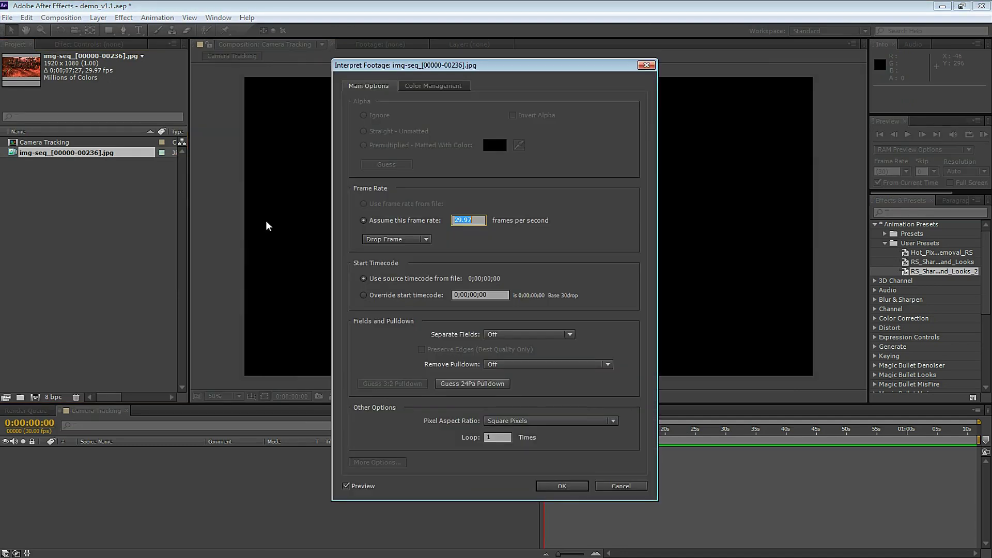
pyautogui.write('30')
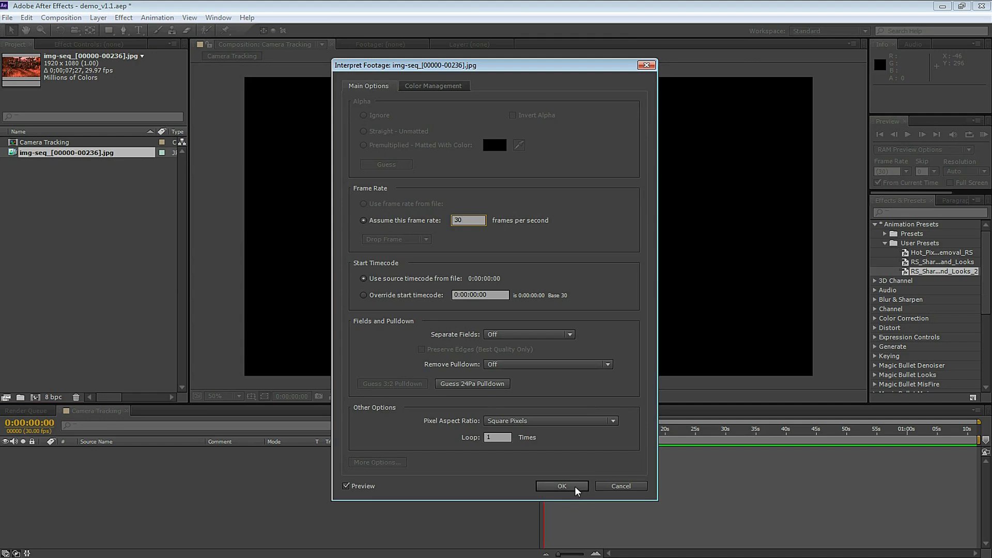
pyautogui.click(575, 487)
# - Add the footage to Camera Tracking, end the work area near 7:27, and zoom the timeline
pyautogui.moveTo(92, 156); pyautogui.dragTo(130, 472)
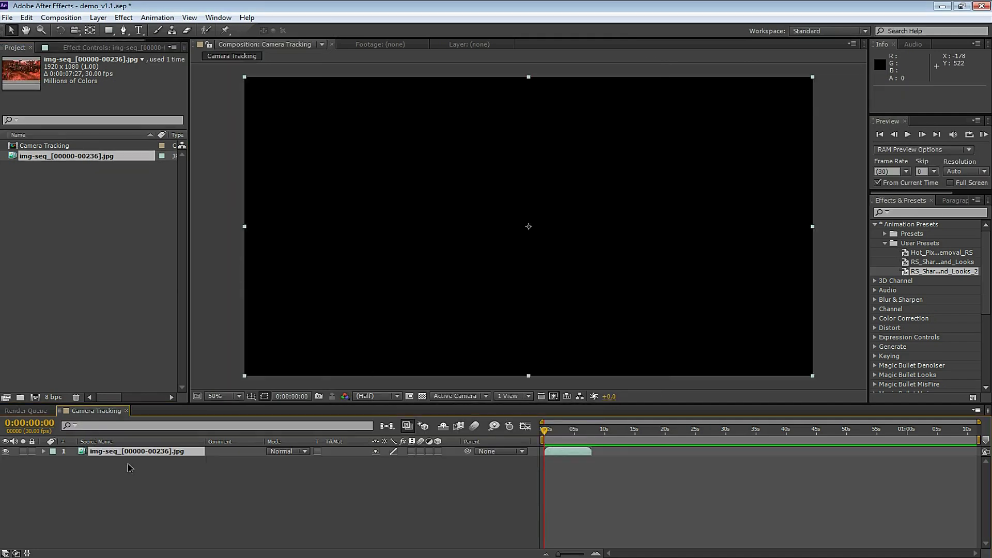
pyautogui.moveTo(969, 435); pyautogui.dragTo(594, 440)
pyautogui.moveTo(979, 422); pyautogui.dragTo(547, 432)
# - Run Track Camera with Detailed Analysis on and the Typical solve method
pyautogui.click(158, 18)
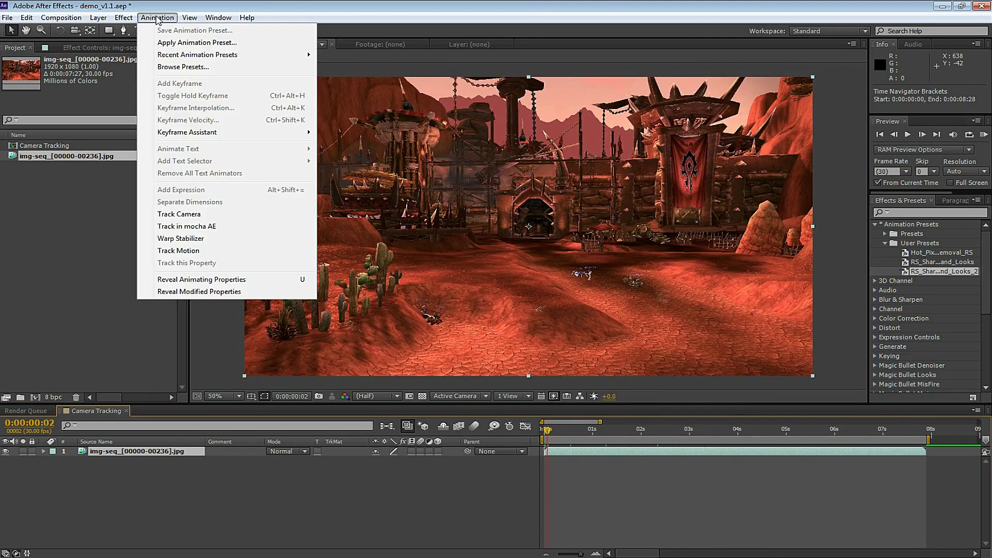
pyautogui.click(186, 214)
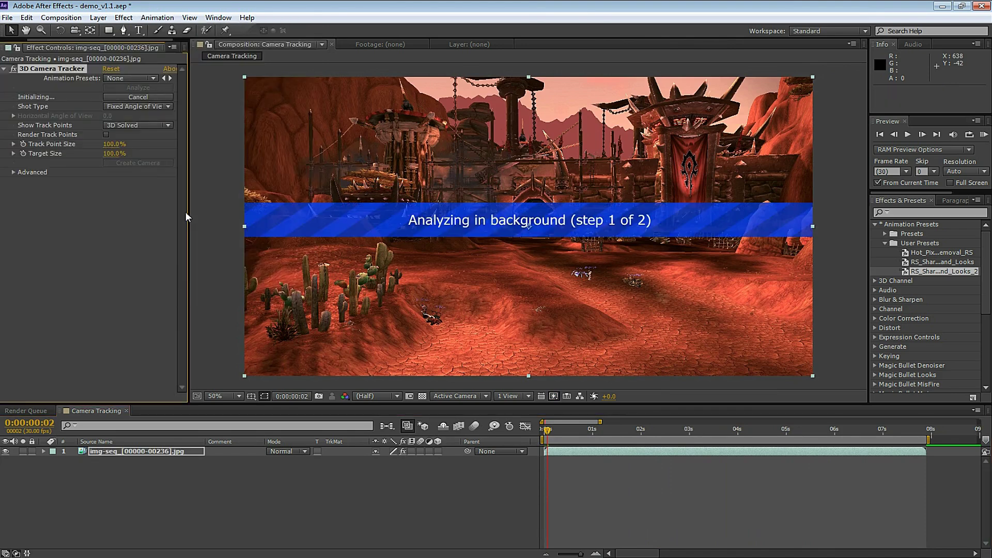
pyautogui.click(11, 172)
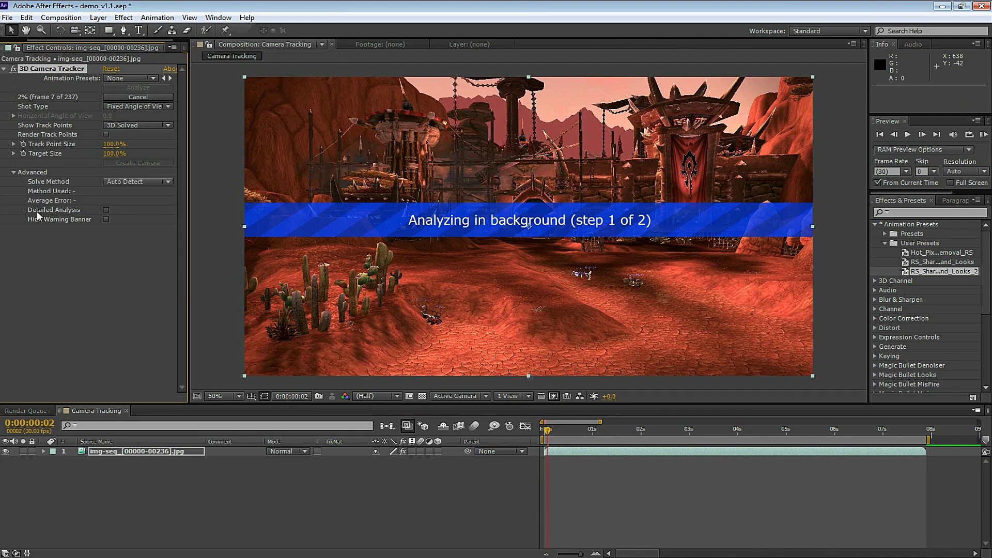
pyautogui.click(107, 210)
pyautogui.click(137, 181)
pyautogui.click(136, 192)
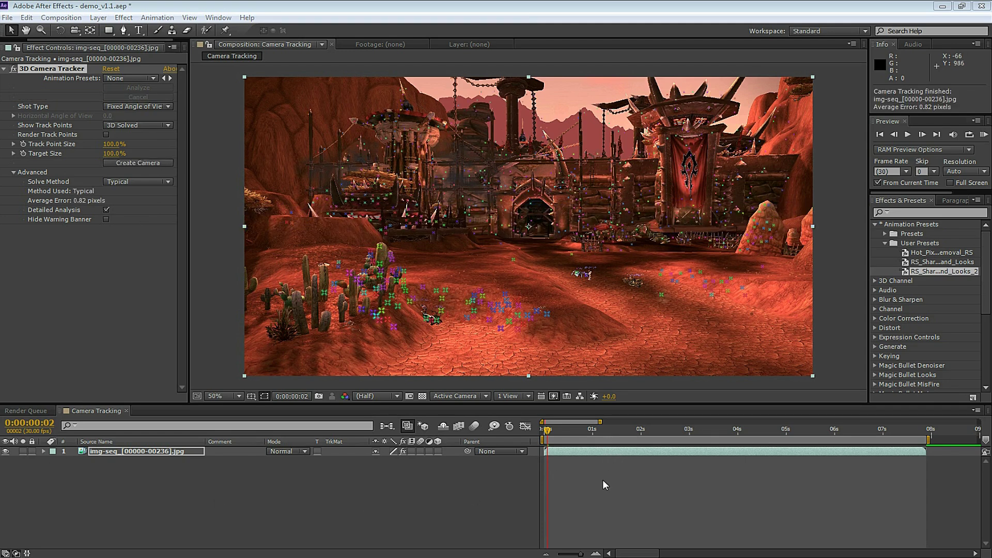
# - Review the solved track and pick a track point at 3:11
pyautogui.moveTo(548, 431); pyautogui.dragTo(641, 435)
pyautogui.press('space')
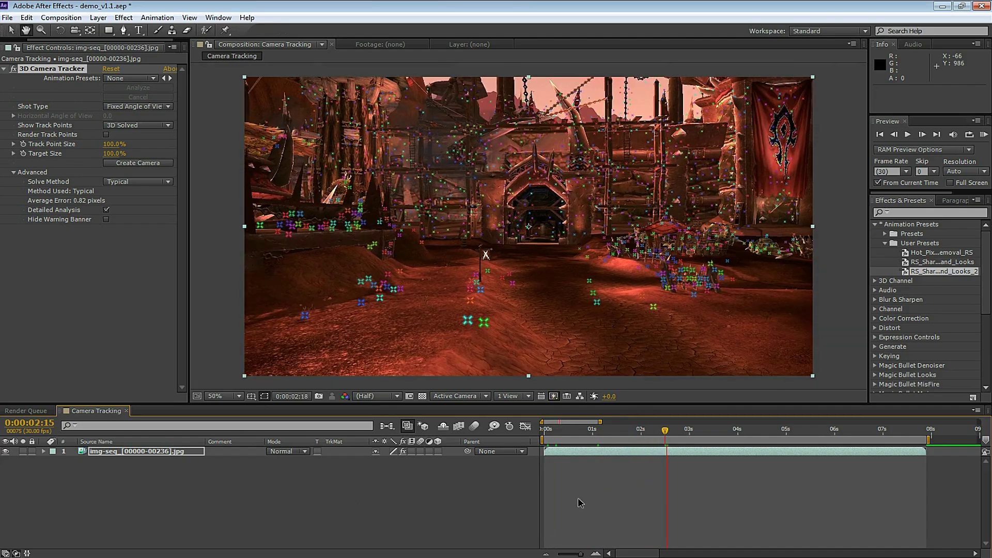
pyautogui.moveTo(630, 433); pyautogui.dragTo(687, 438)
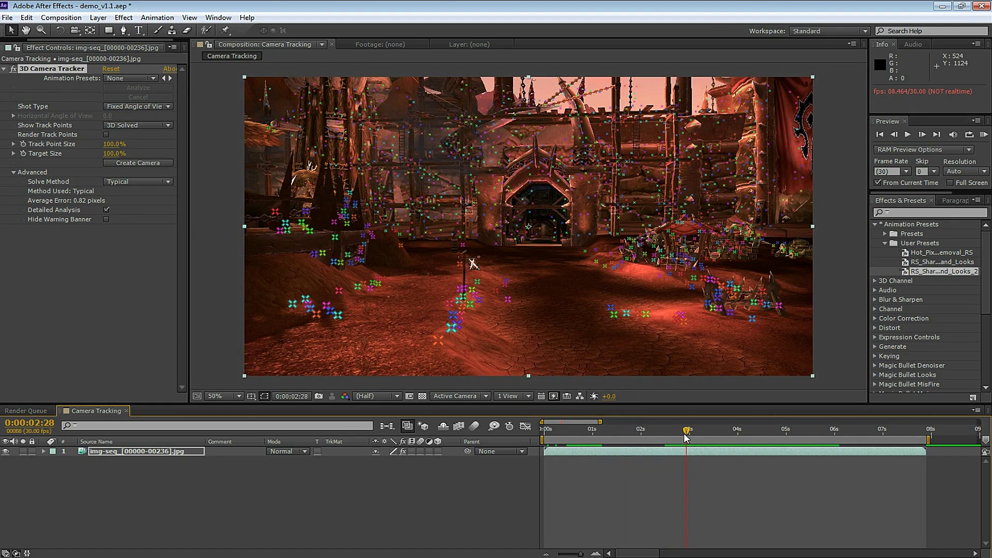
pyautogui.moveTo(684, 436); pyautogui.dragTo(708, 439)
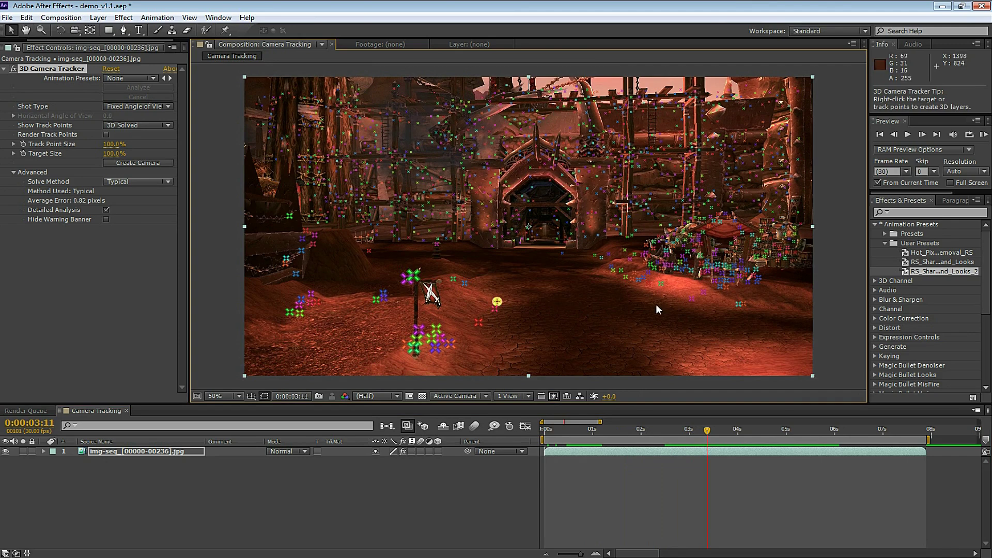
pyautogui.rightClick(498, 305)
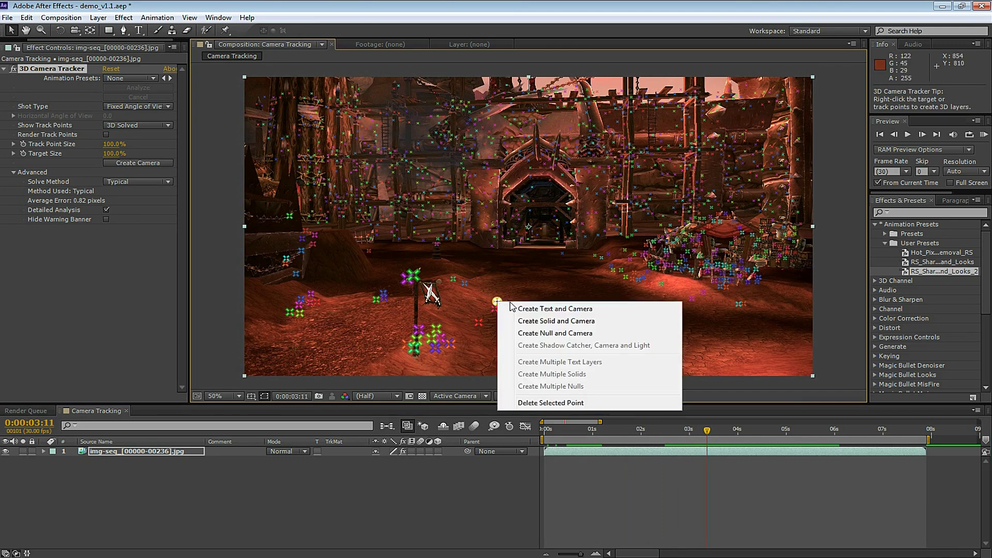
# - Create a tracked text layer and camera, with the text reading 'Psynaps'
pyautogui.click(620, 309)
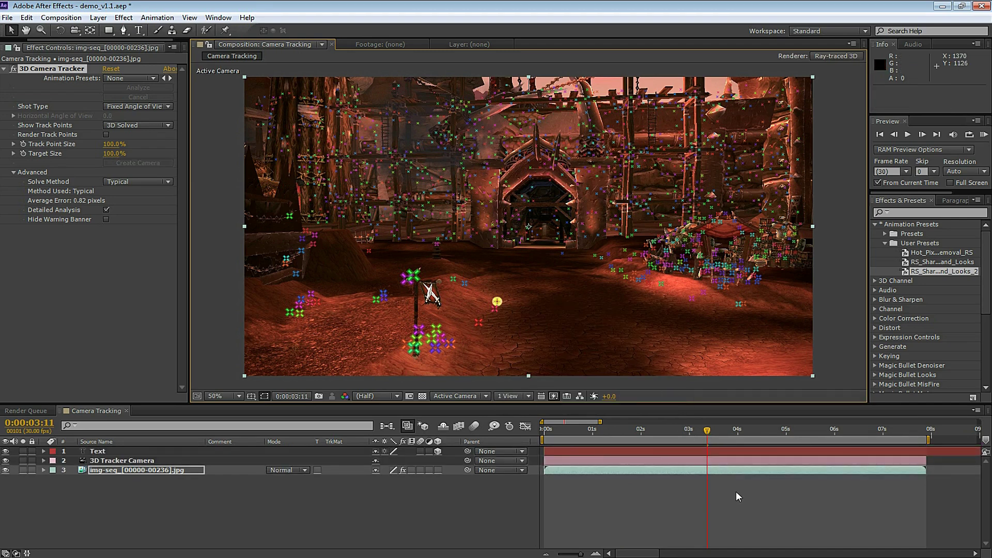
pyautogui.click(562, 448)
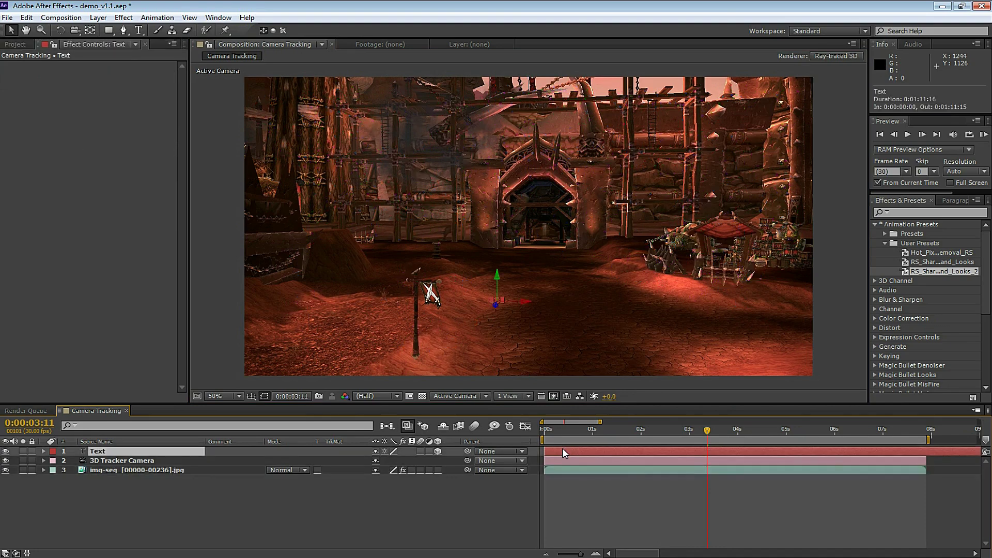
pyautogui.moveTo(910, 192); pyautogui.dragTo(991, 193)
pyautogui.click(945, 200)
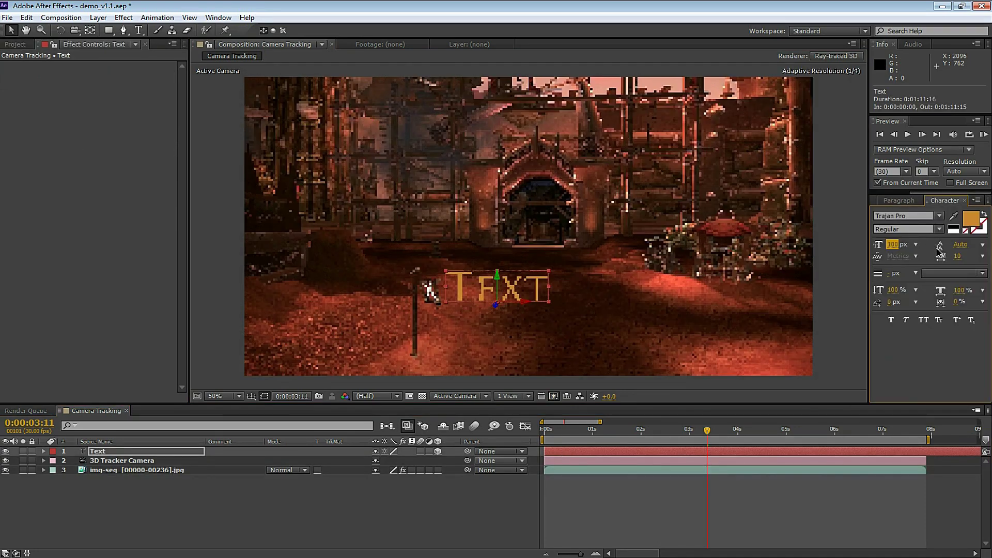
pyautogui.doubleClick(480, 286)
pyautogui.press('Escape')
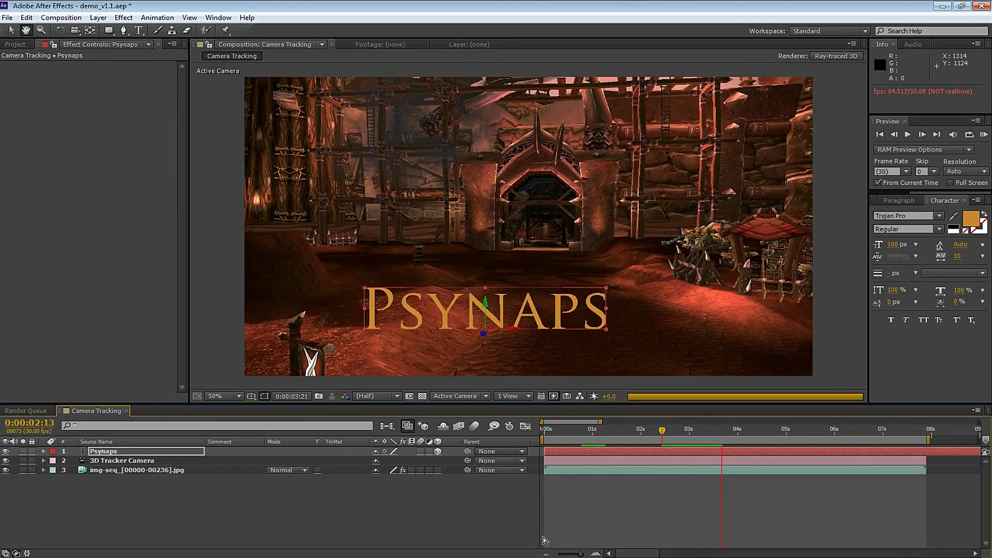
# - Raise the Psynaps text upward toward the gate at 2:27
pyautogui.press('v')
pyautogui.moveTo(722, 430); pyautogui.dragTo(684, 432)
pyautogui.moveTo(506, 254); pyautogui.dragTo(563, 190)
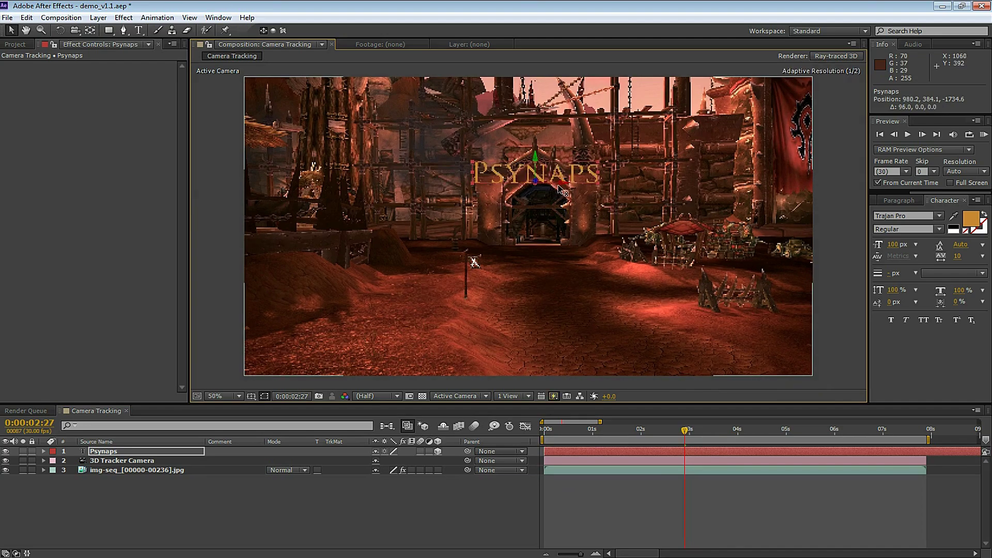
pyautogui.moveTo(685, 437)
pyautogui.mouseDown()
pyautogui.moveTo(609, 433)
pyautogui.moveTo(704, 433)
pyautogui.mouseUp()
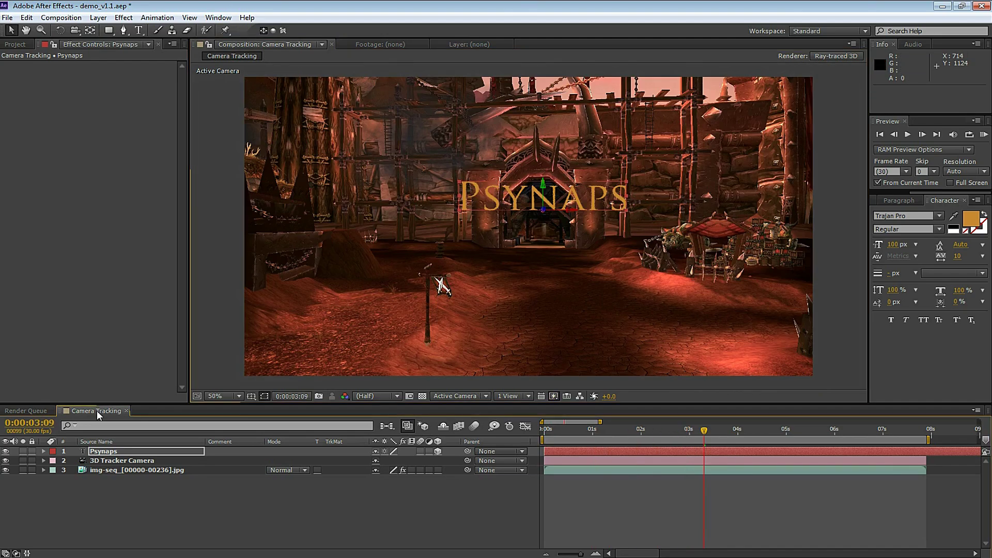
pyautogui.rightClick(97, 411)
# - Set the composition's 3D renderer to Ray-traced 3D
pyautogui.click(150, 242)
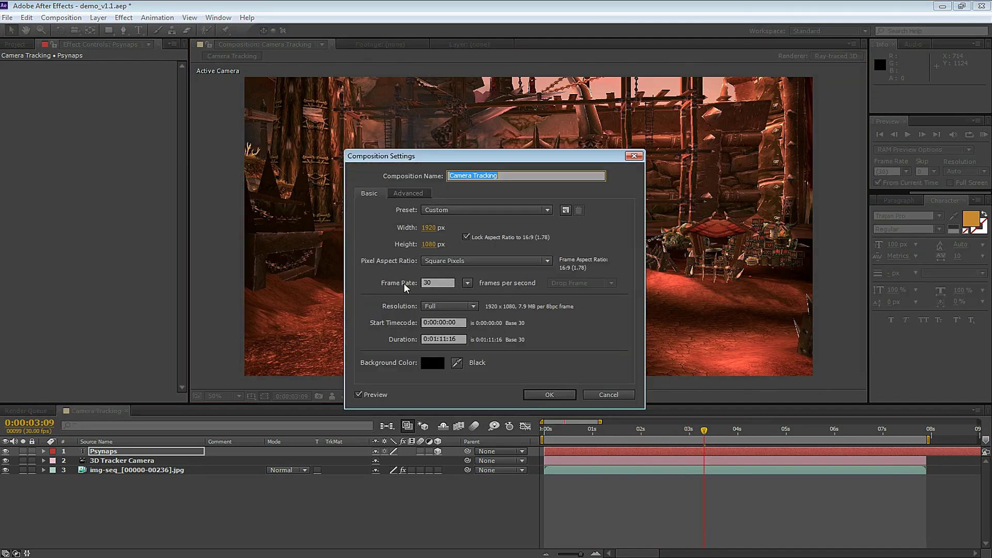
pyautogui.click(408, 194)
pyautogui.click(480, 254)
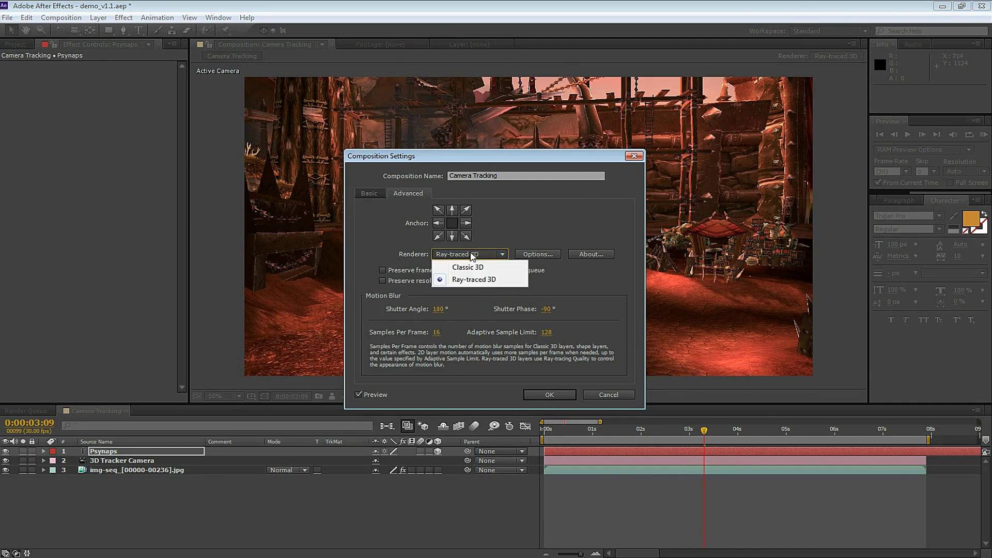
pyautogui.click(485, 280)
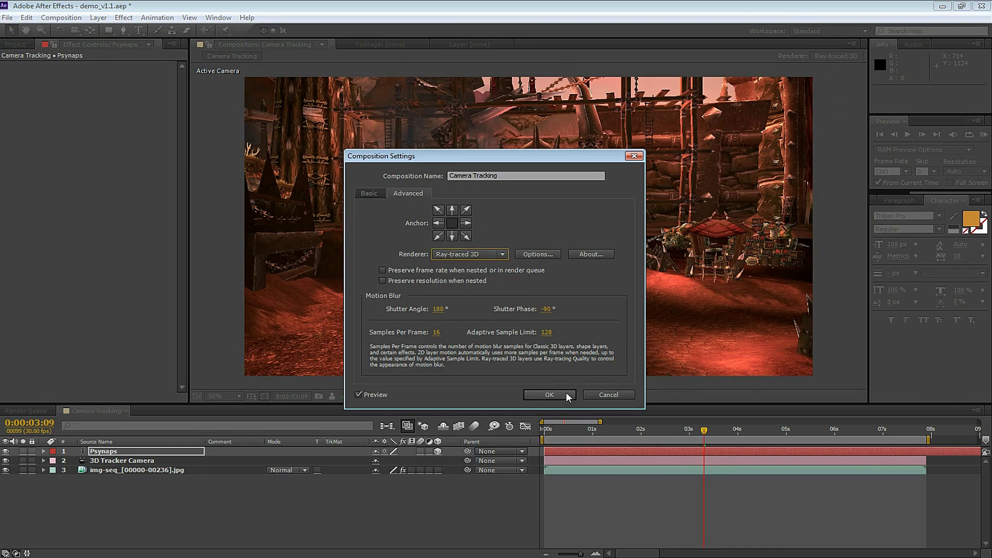
pyautogui.click(548, 395)
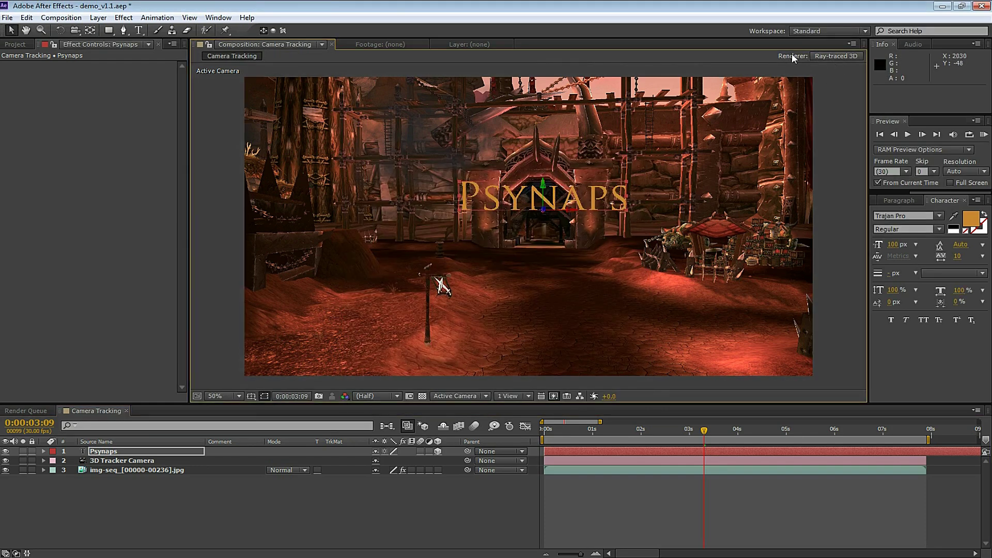
# - Set the Ray-traced 3D renderer's ray-tracing quality to 2
pyautogui.click(833, 56)
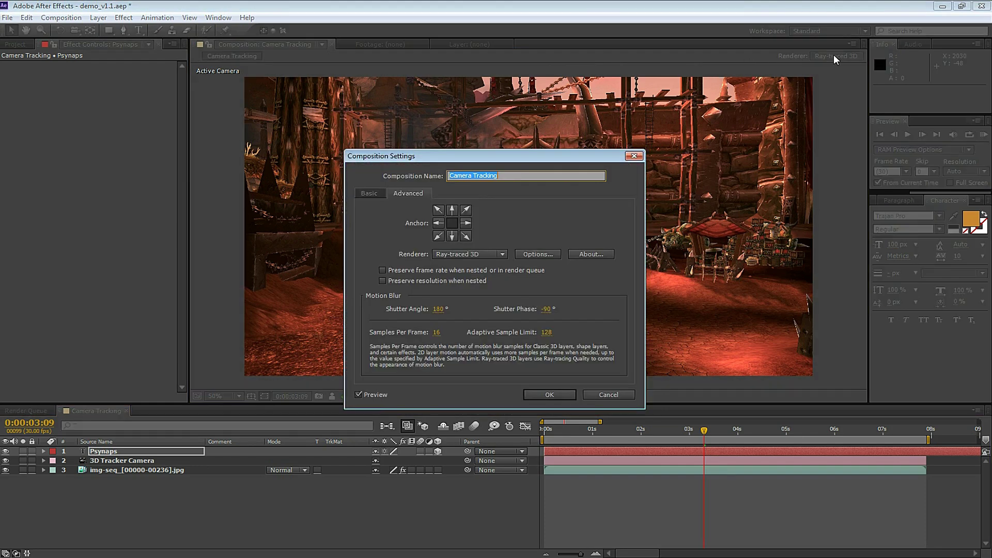
pyautogui.click(485, 250)
pyautogui.click(485, 280)
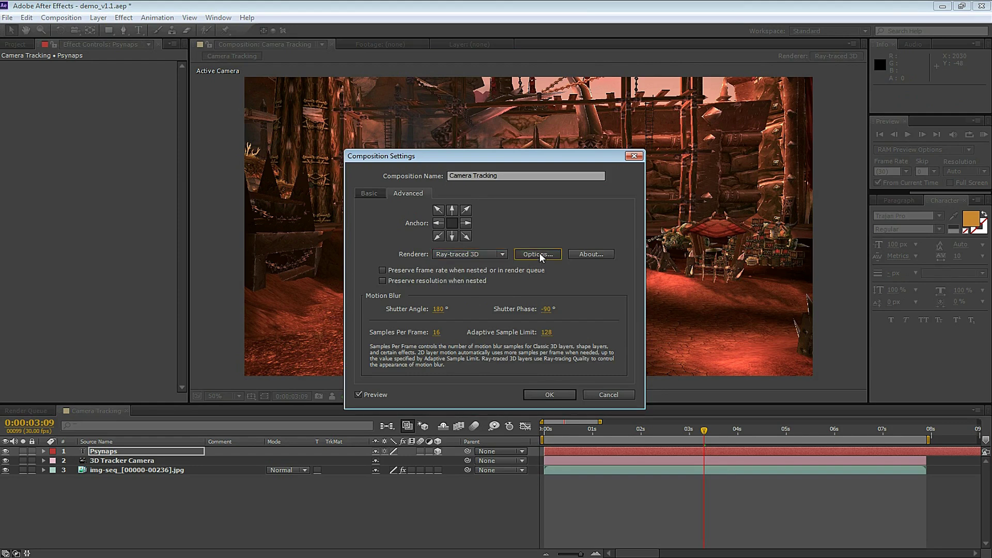
pyautogui.click(540, 252)
pyautogui.click(472, 221)
pyautogui.write('2')
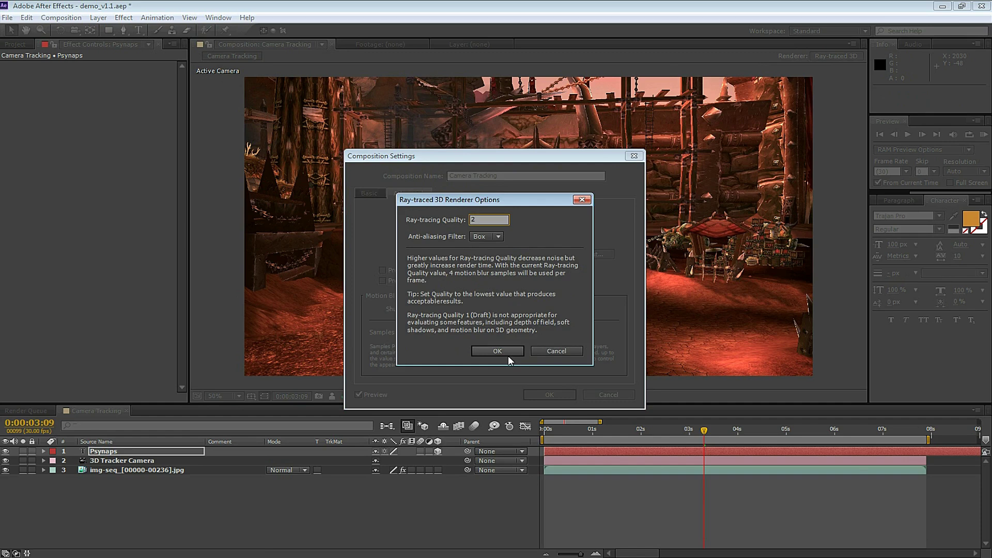
pyautogui.click(508, 354)
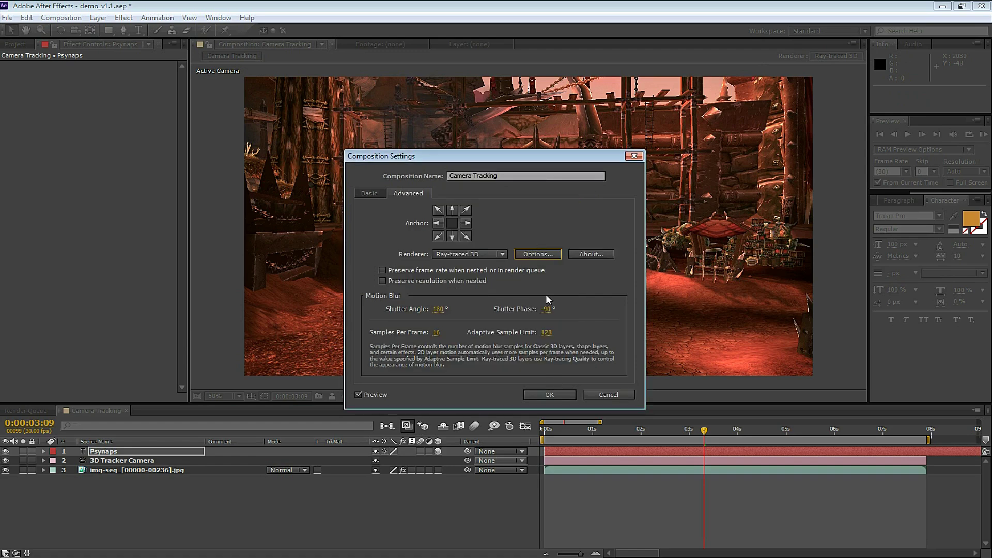
pyautogui.click(549, 394)
pyautogui.press('space')
# - Switch the viewer to Custom View 1 and orbit to frame the Psynaps text
pyautogui.click(457, 397)
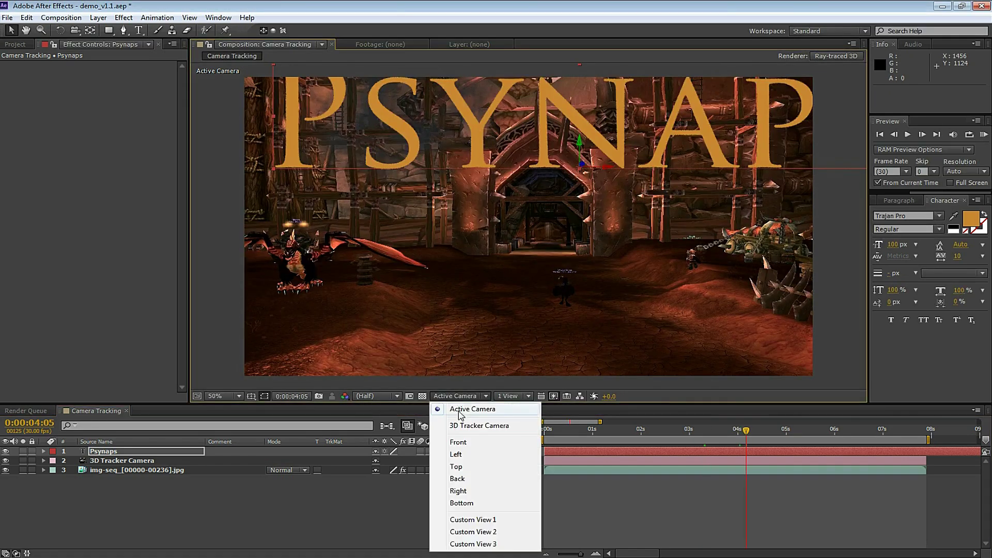
pyautogui.click(473, 520)
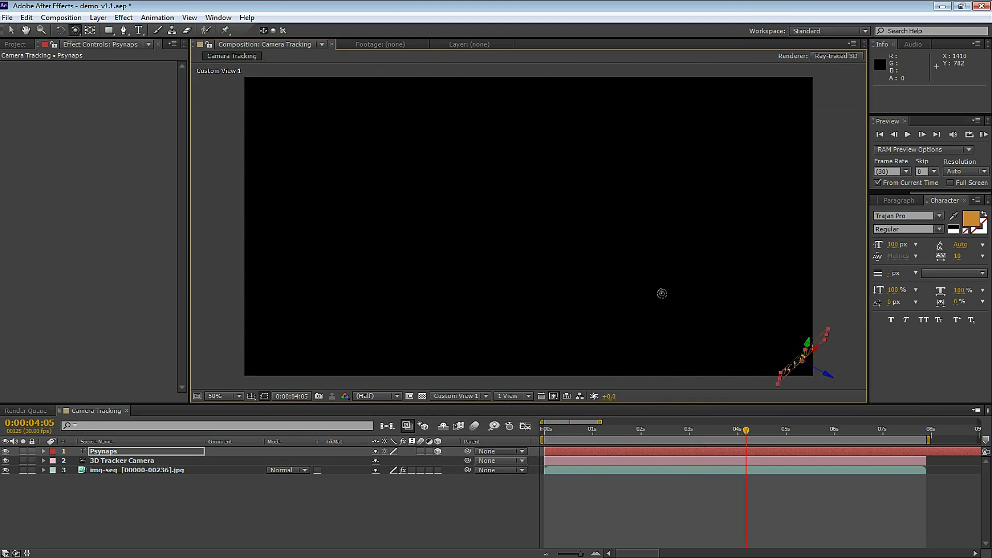
pyautogui.press('c')
pyautogui.moveTo(753, 327); pyautogui.dragTo(622, 281)
pyautogui.click(144, 452)
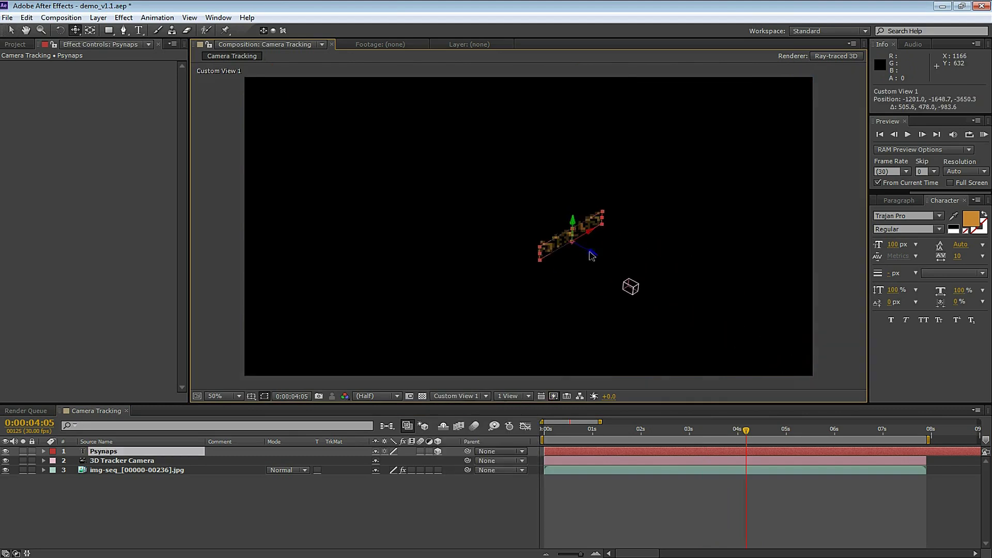
pyautogui.hotkey('ctrl', 'alt', 'shift', '\\')
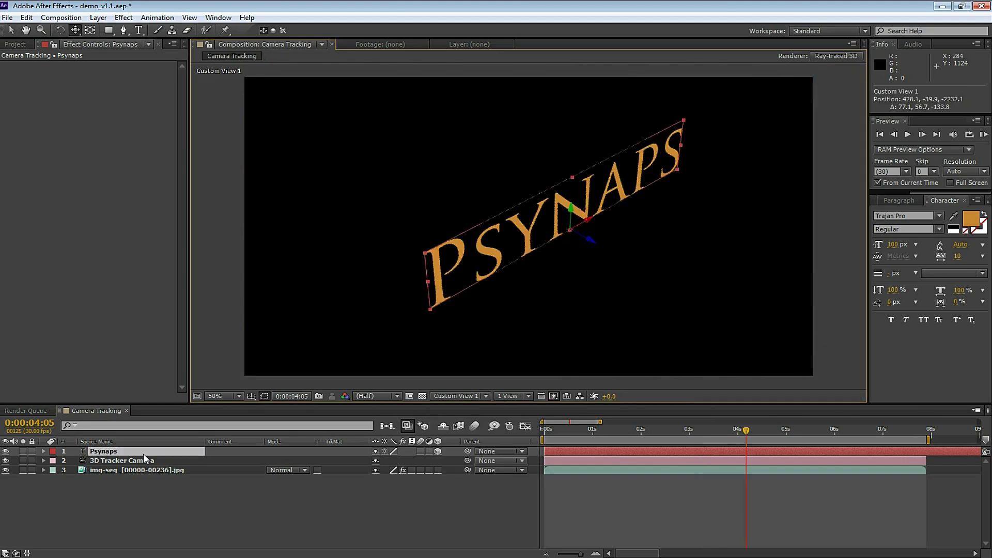
# - Raise the Psynaps Extrusion Depth in Geometry Options, then view through the Active Camera
pyautogui.click(43, 451)
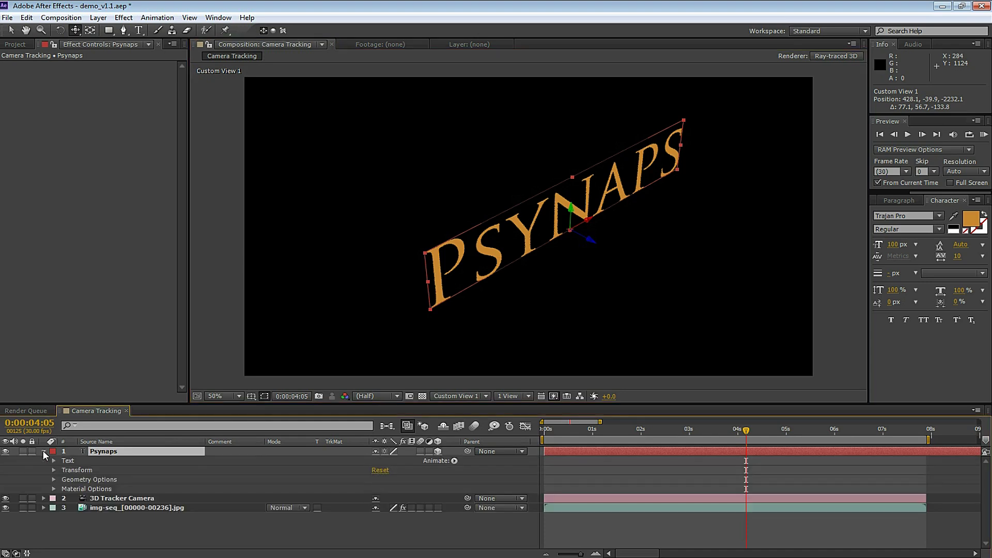
pyautogui.click(54, 480)
pyautogui.click(377, 517)
pyautogui.write('15')
pyautogui.press('Return')
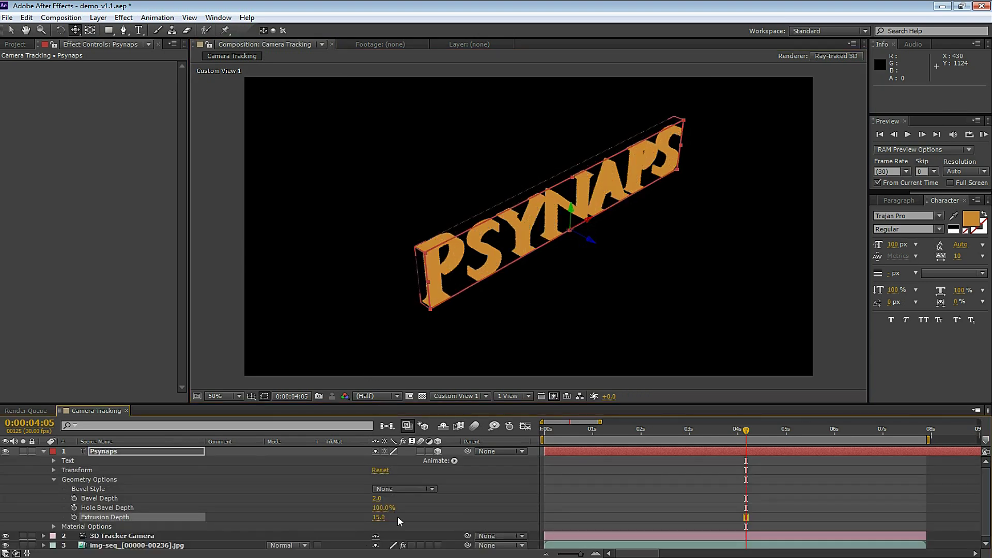
pyautogui.press('Return')
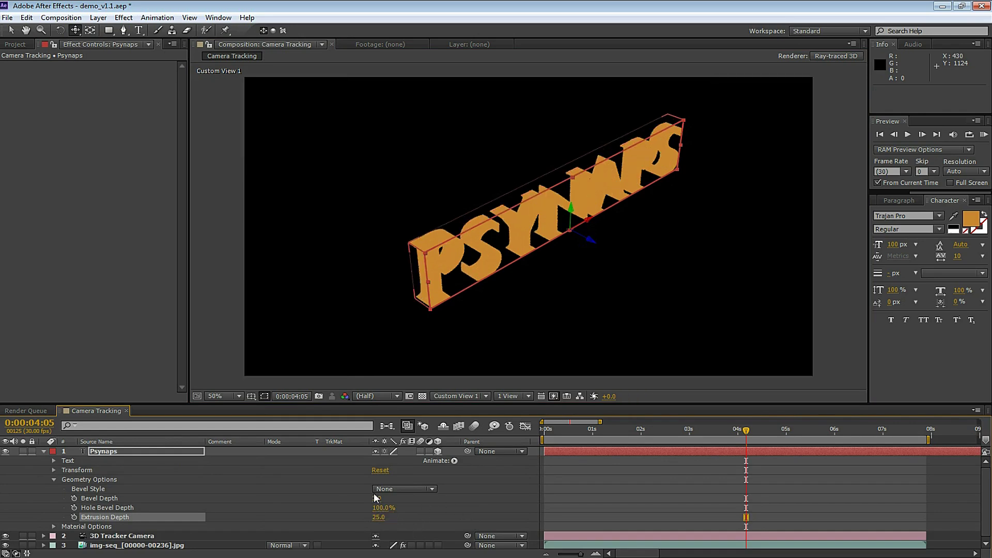
pyautogui.click(458, 396)
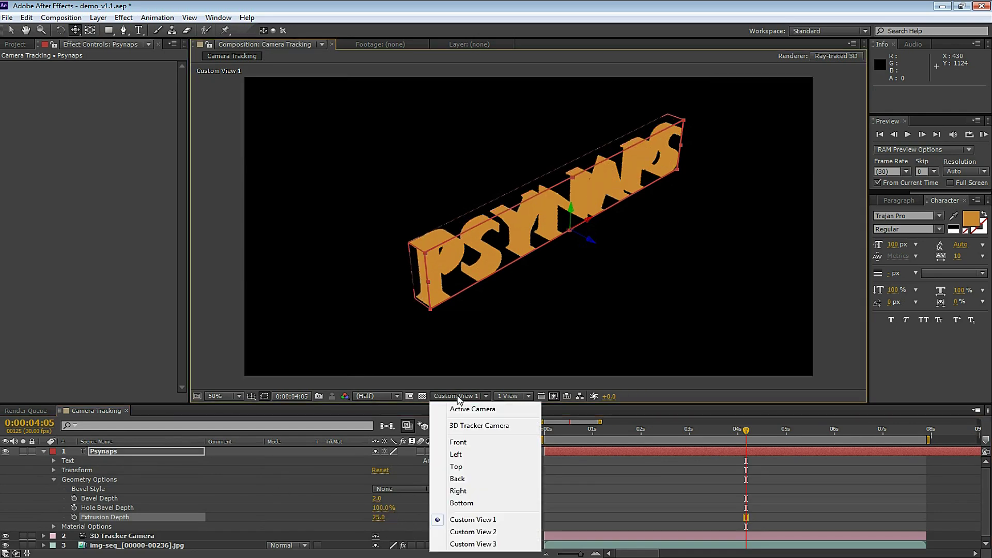
pyautogui.click(457, 408)
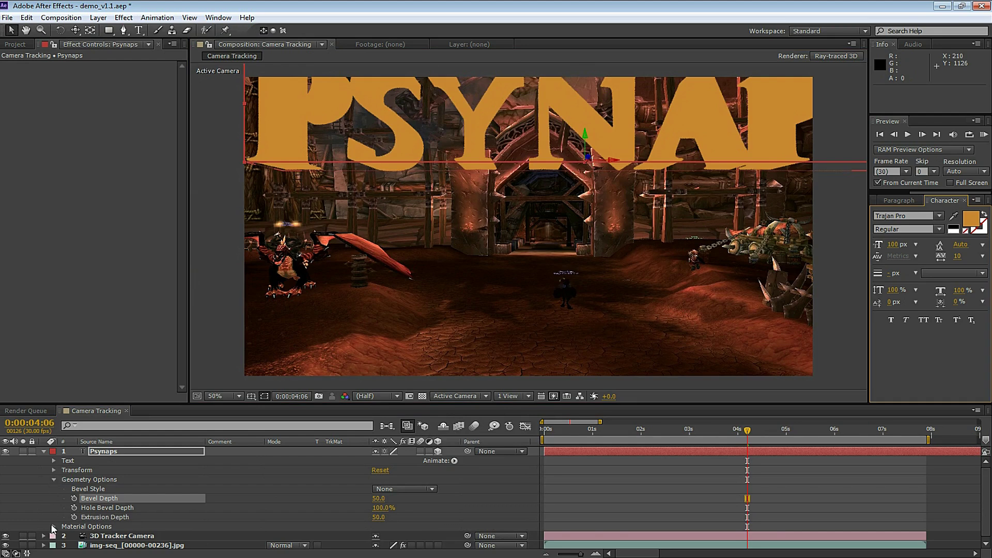
pyautogui.click(54, 526)
# - Set the Psynaps Material Options Reflection Intensity to 100%
pyautogui.scroll(-3, 162, 516)
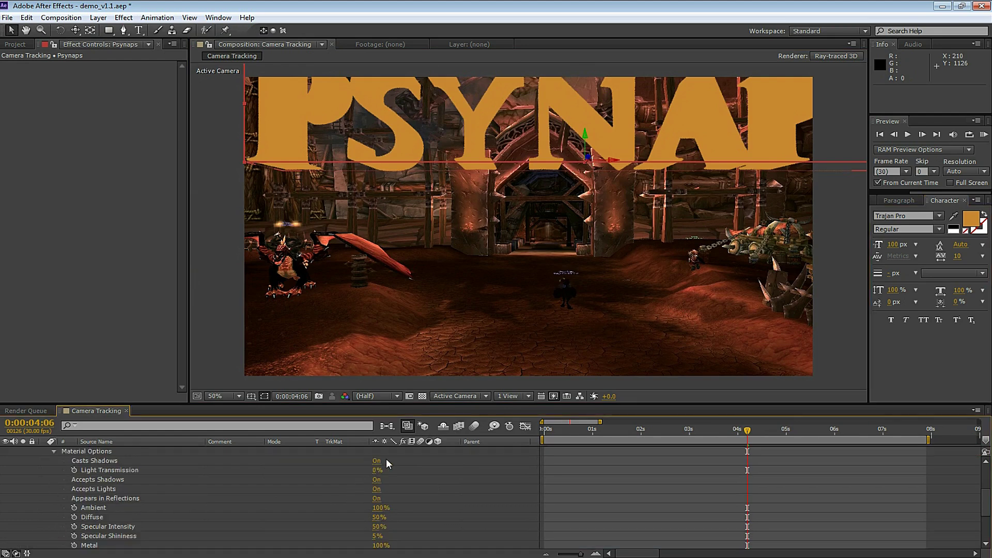
pyautogui.scroll(-4, 386, 507)
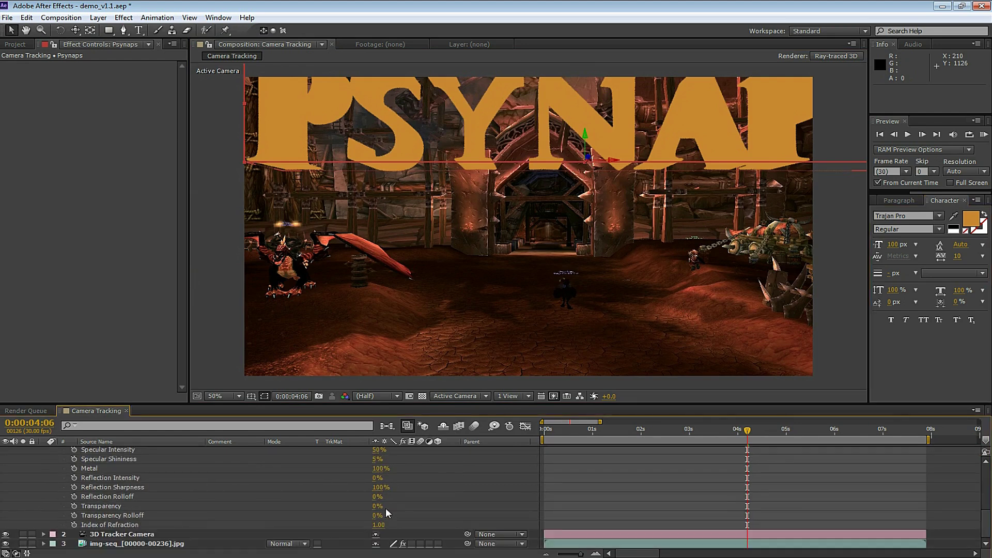
pyautogui.click(375, 478)
pyautogui.write('100')
pyautogui.press('Return')
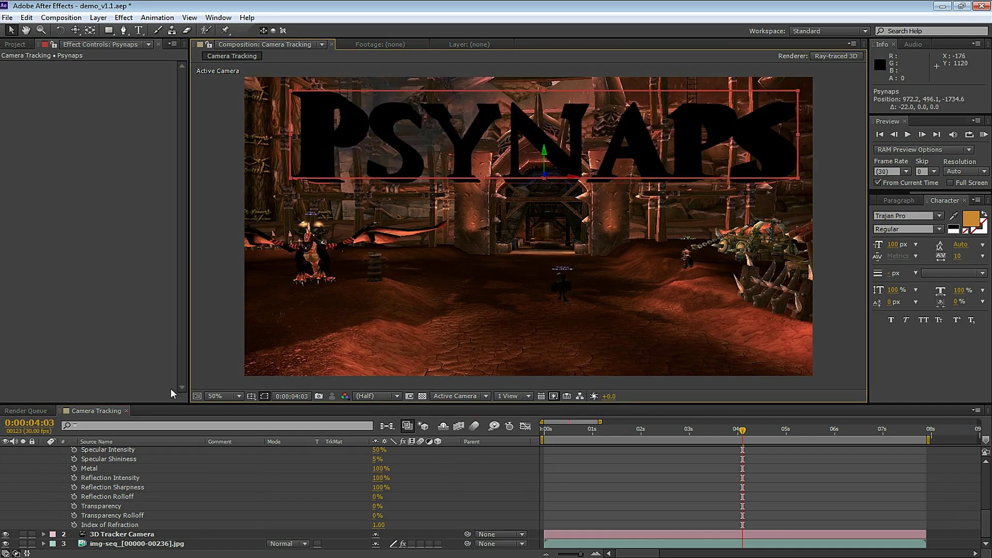
pyautogui.scroll(5, 184, 498)
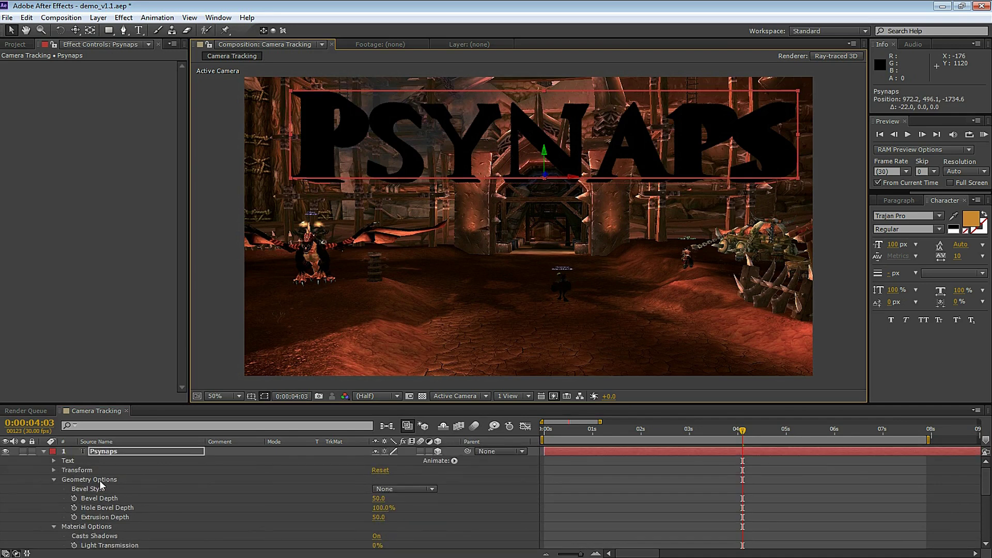
pyautogui.click(44, 450)
pyautogui.click(154, 472)
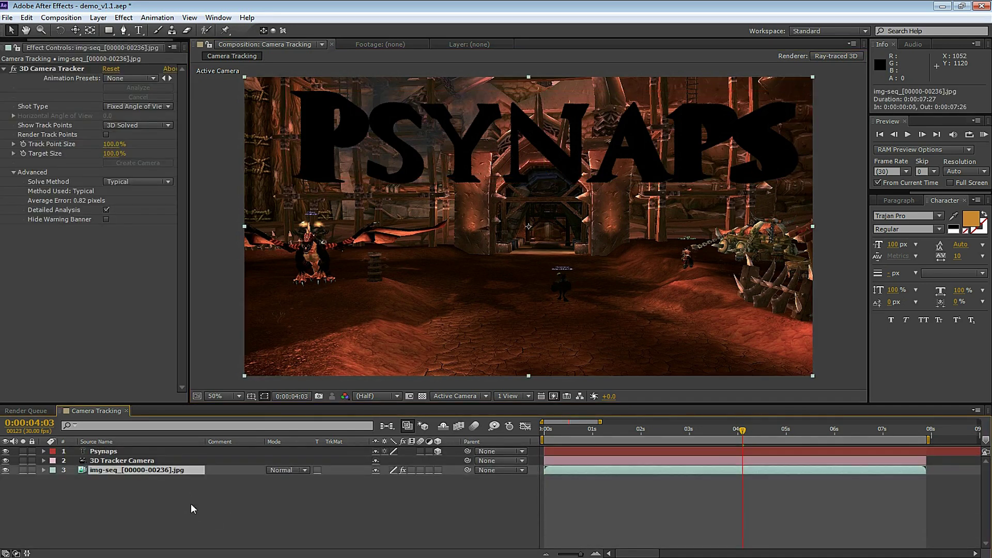
# - Duplicate the img-seq layer, make the copy an Environment Layer, and shift it 4 frames earlier
pyautogui.hotkey('ctrl', 'd')
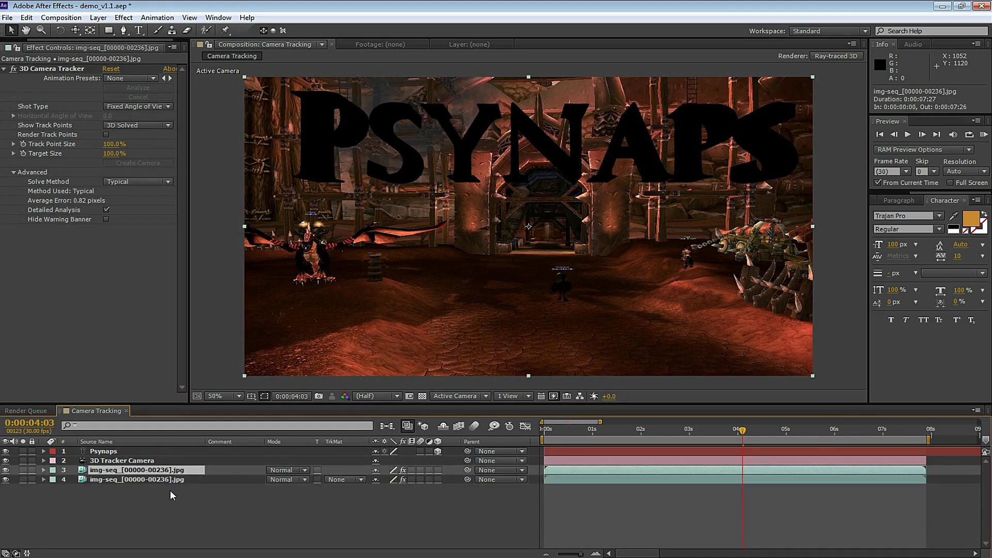
pyautogui.rightClick(160, 474)
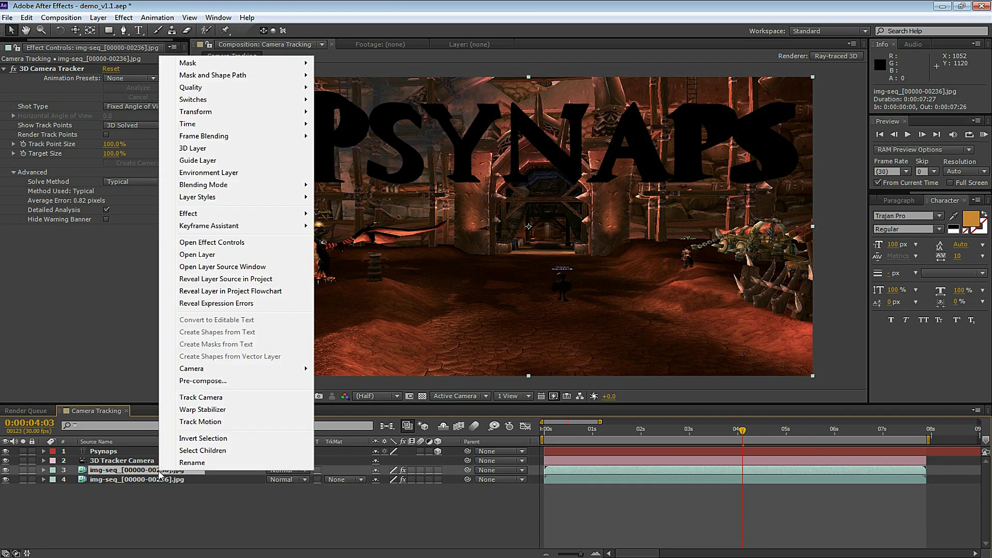
pyautogui.click(284, 176)
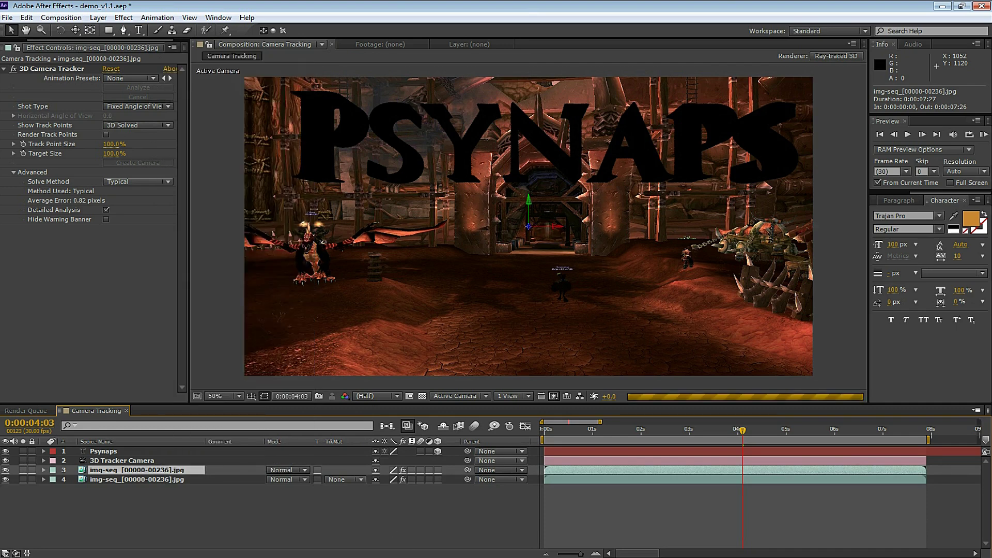
pyautogui.moveTo(595, 470); pyautogui.dragTo(574, 467)
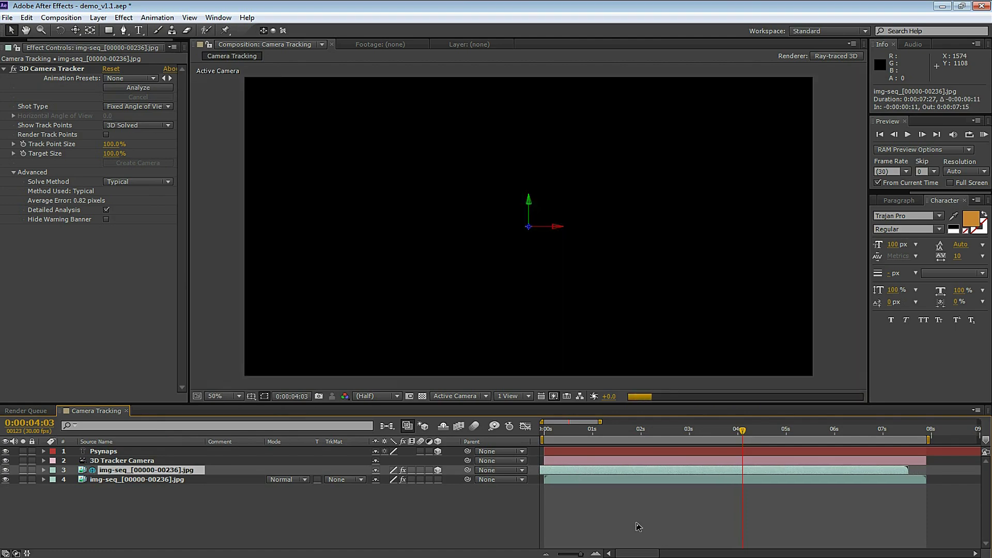
# - Add a shadow-casting spot light in Custom View 1
pyautogui.hotkey('ctrl', 'Up')
pyautogui.hotkey('ctrl', 'Up')
pyautogui.press('c')
pyautogui.press('F11')
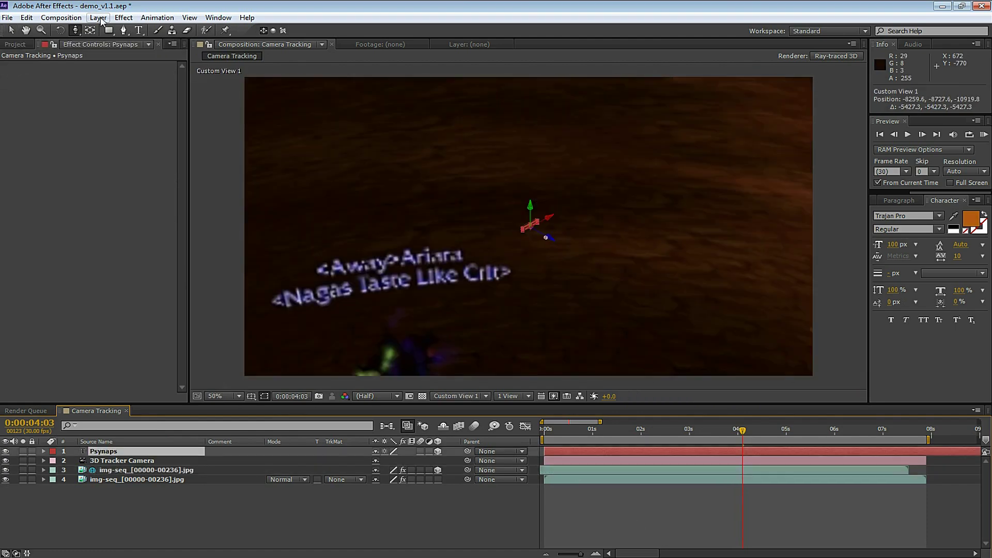
pyautogui.click(98, 17)
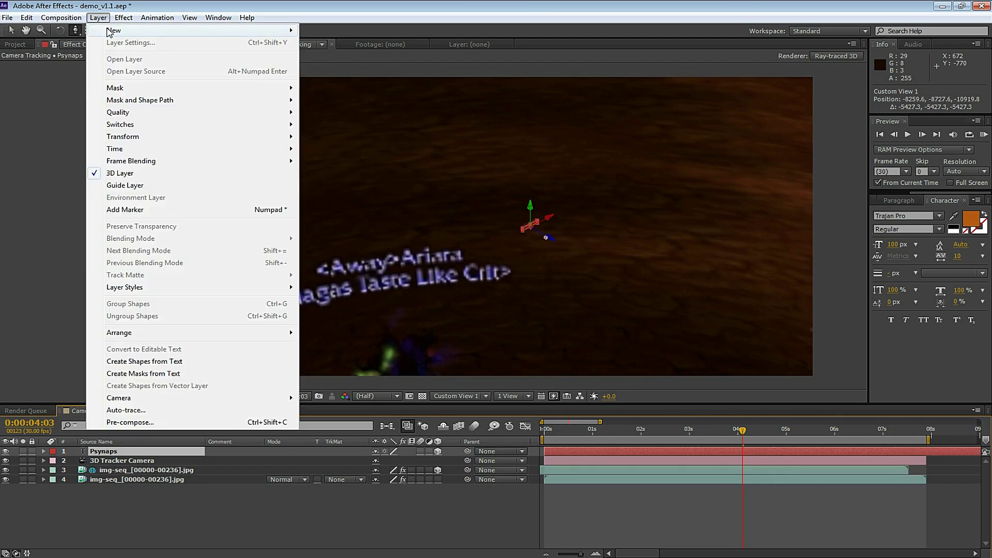
pyautogui.moveTo(111, 31)
pyautogui.click(357, 55)
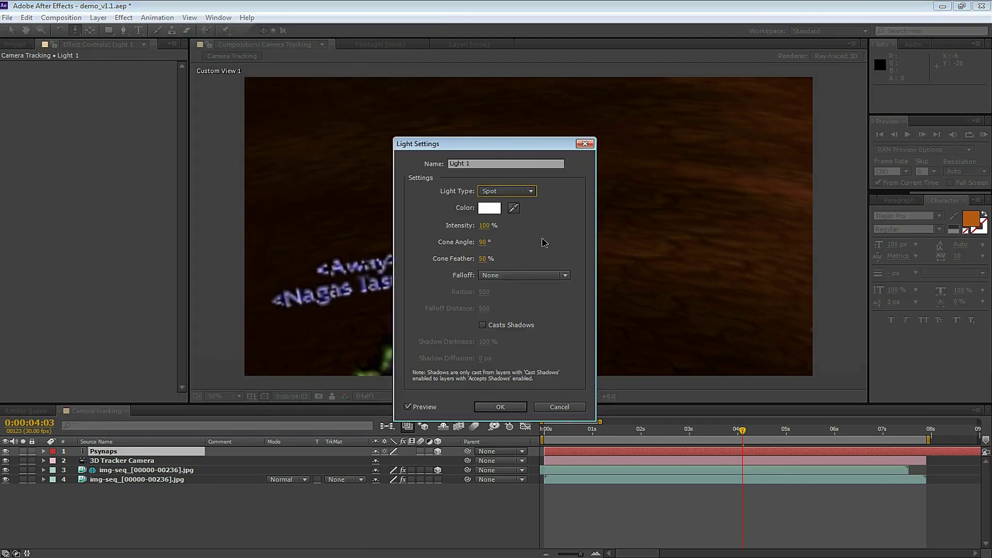
pyautogui.click(482, 324)
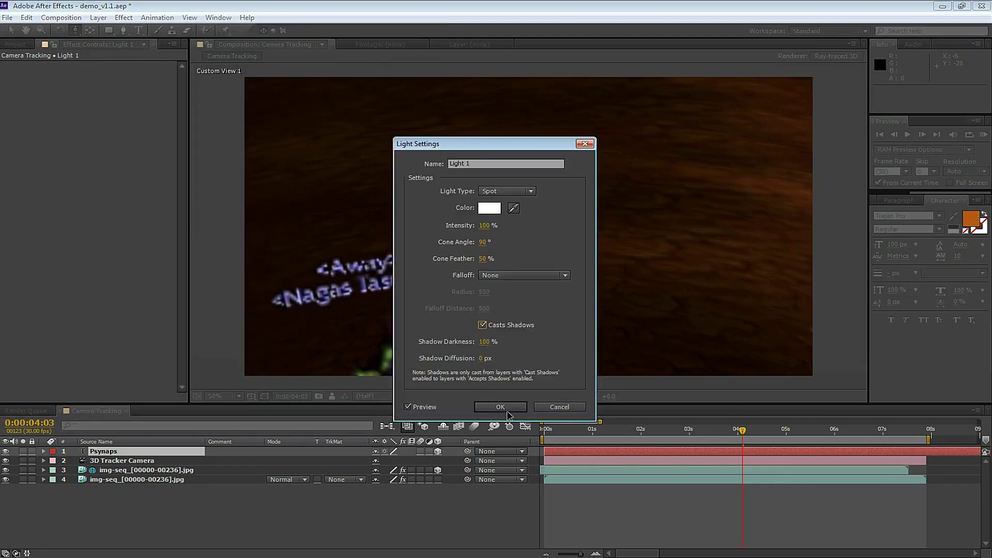
pyautogui.click(500, 407)
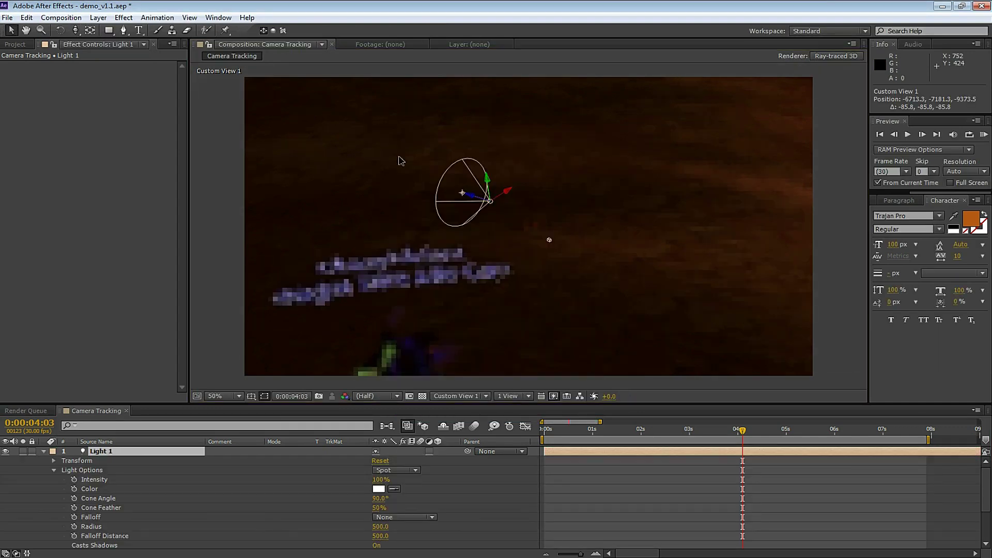
# - Aim Light 1 at the text (345°, 358°, 6°), then view through the Active Camera
pyautogui.moveTo(565, 231); pyautogui.dragTo(834, 310)
pyautogui.press('c')
pyautogui.moveTo(333, 144); pyautogui.dragTo(784, 393)
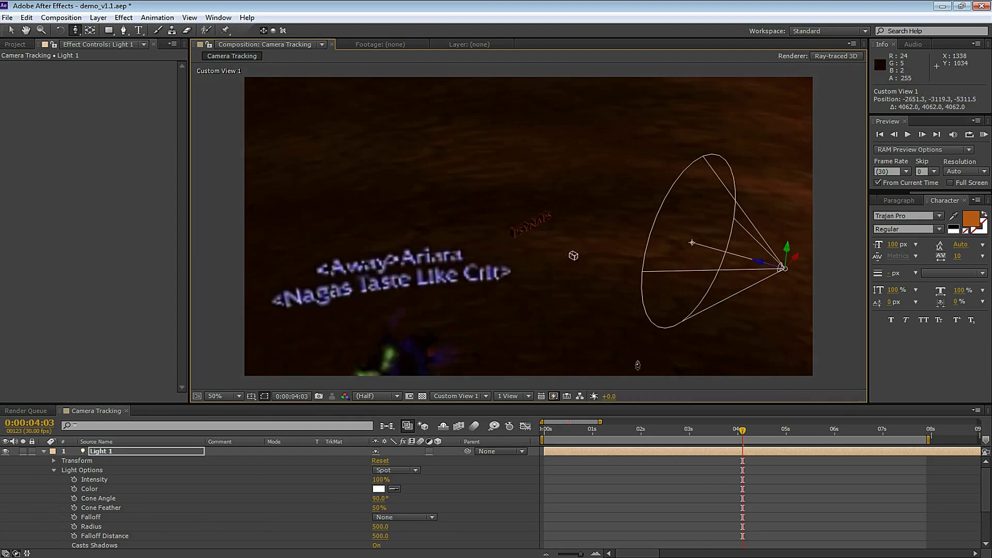
pyautogui.moveTo(673, 334); pyautogui.dragTo(486, 147)
pyautogui.press('v')
pyautogui.press('r')
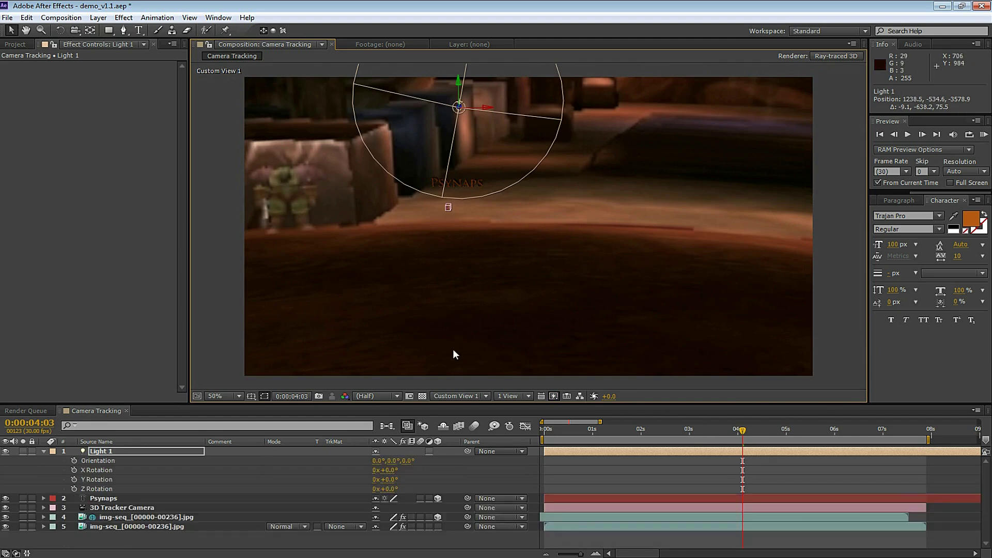
pyautogui.moveTo(392, 460); pyautogui.dragTo(386, 460)
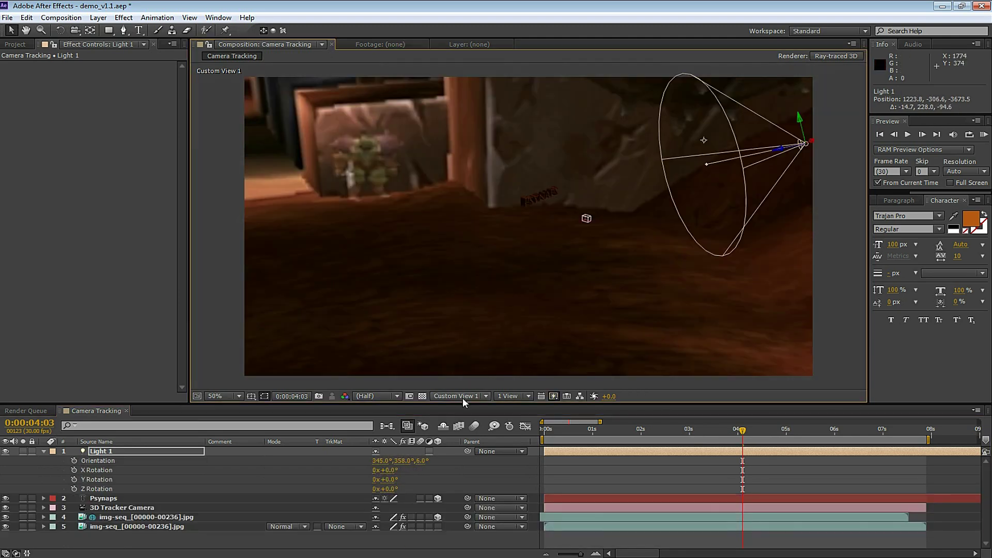
pyautogui.click(458, 396)
pyautogui.click(467, 410)
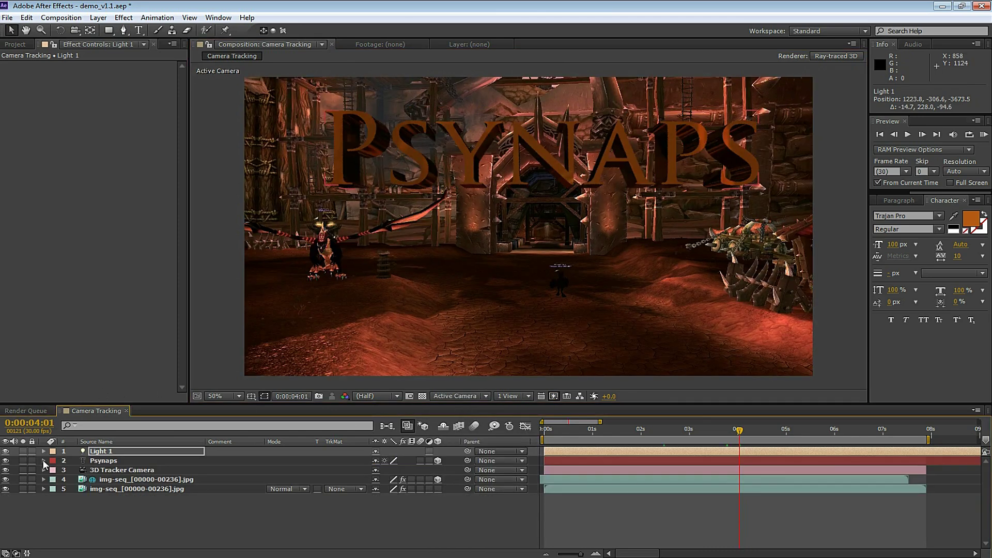
# - Set the Psynaps Diffuse to 50%, Specular Intensity to 85%, and Specular Shininess to 10%
pyautogui.scroll(-3, 178, 503)
pyautogui.click(381, 479)
pyautogui.press('Return')
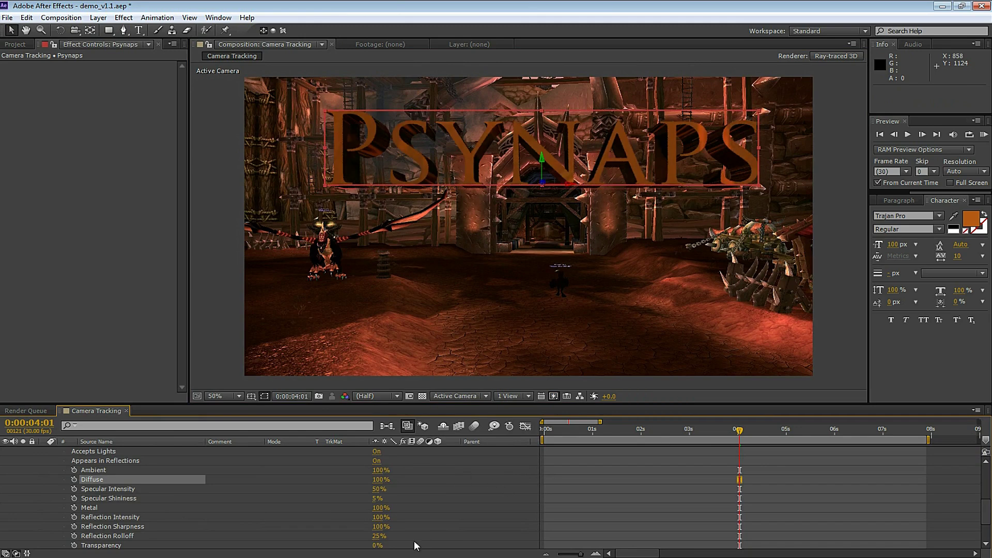
pyautogui.click(378, 489)
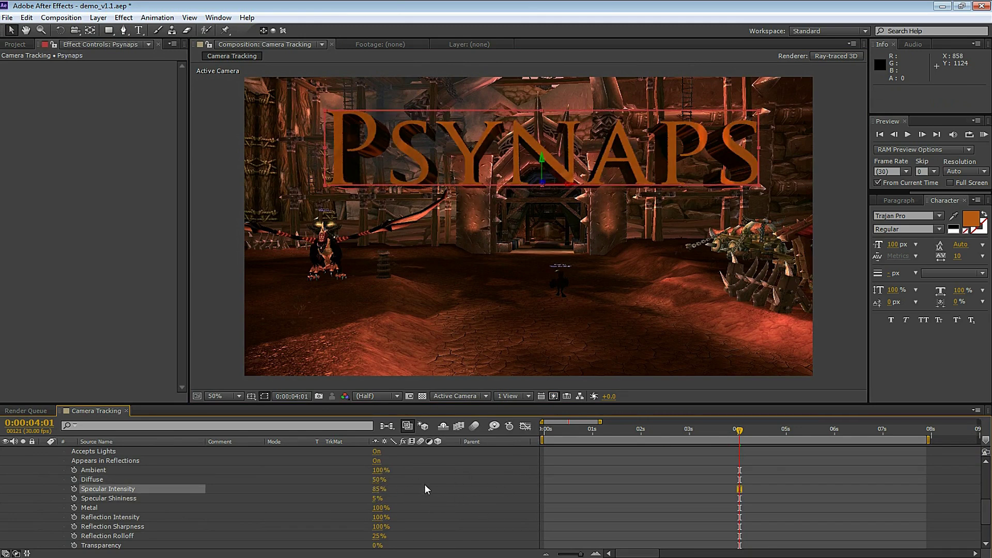
pyautogui.press('Tab')
pyautogui.write('10')
pyautogui.press('Return')
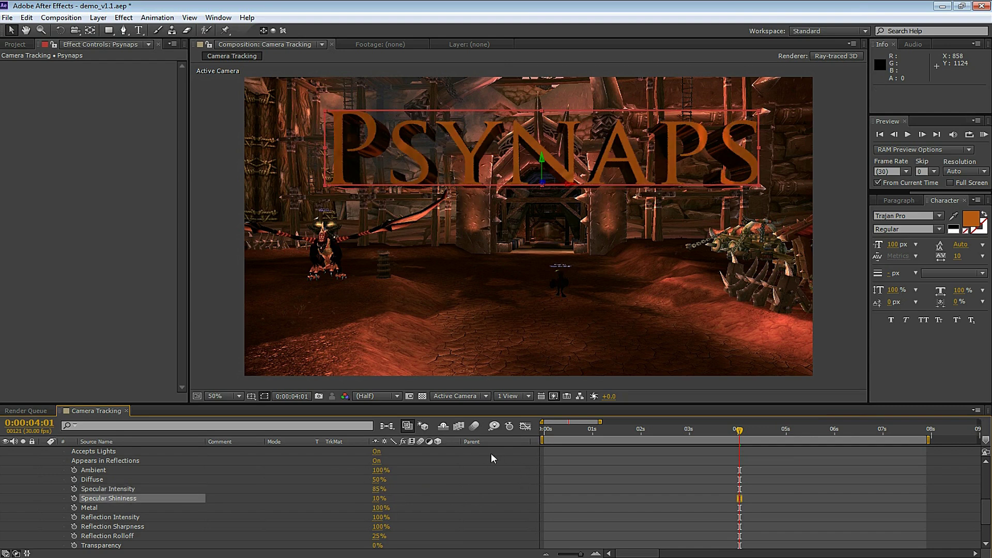
# - Set Reflection Rolloff to 10 and duplicate the text layer as Psynaps 2
pyautogui.click(379, 536)
pyautogui.write('10')
pyautogui.press('Return')
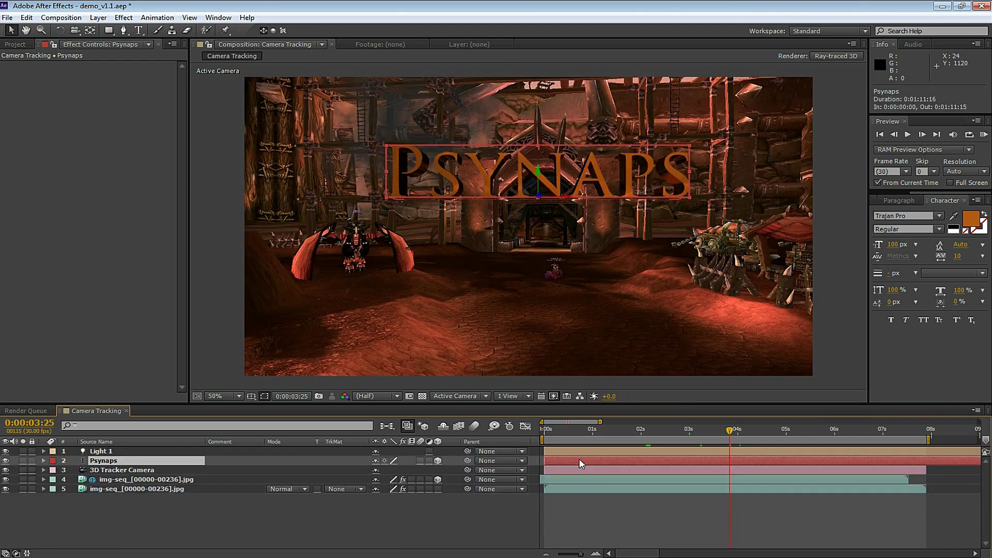
pyautogui.hotkey('ctrl', 'd')
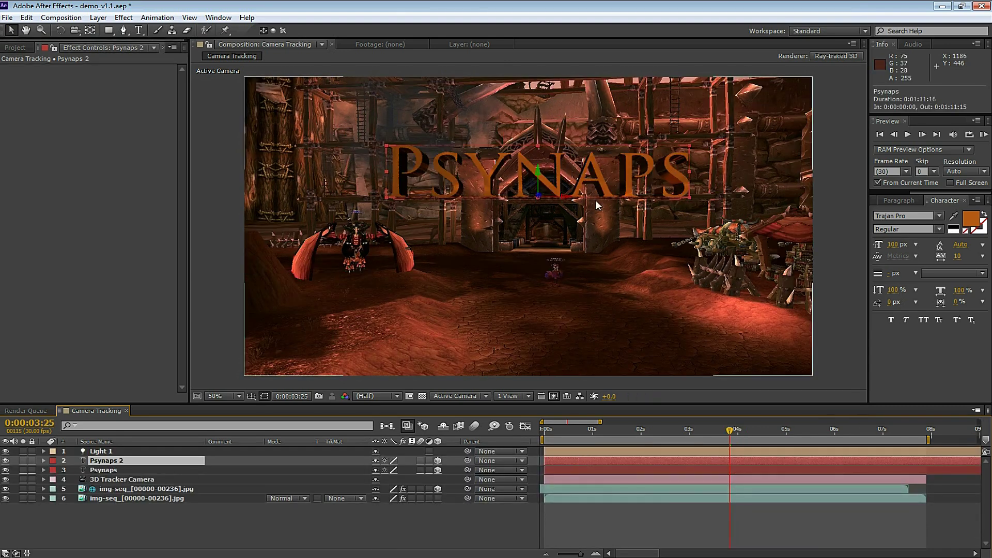
# - Move the duplicate text below Psynaps and set its font size to 53 px
pyautogui.moveTo(580, 153); pyautogui.dragTo(580, 197)
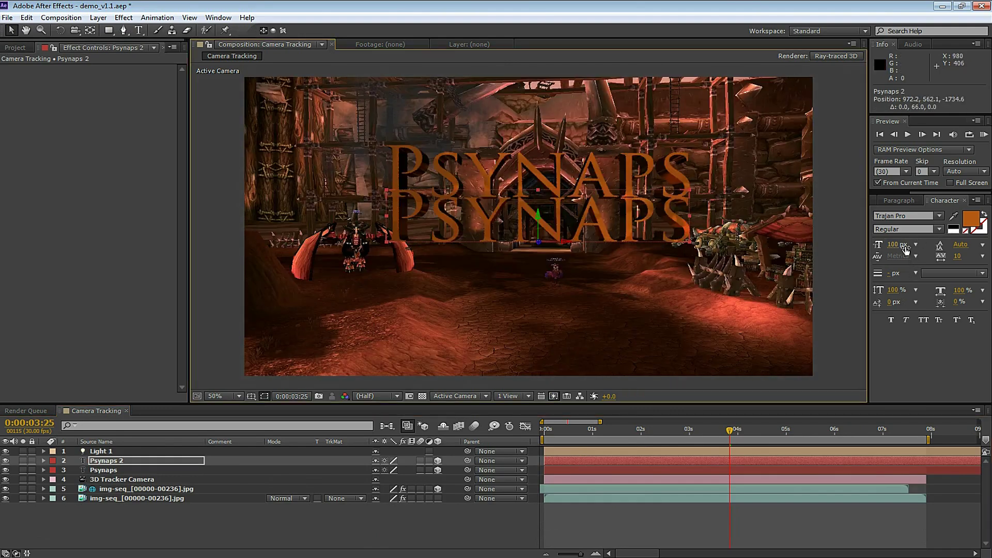
pyautogui.click(916, 245)
pyautogui.click(916, 357)
pyautogui.moveTo(894, 247); pyautogui.dragTo(913, 247)
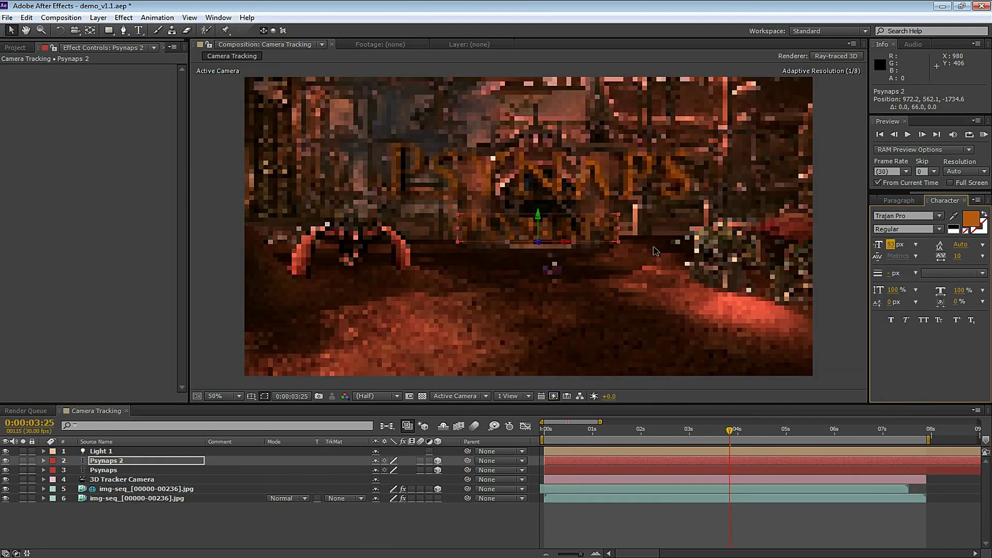
# - Replace the duplicate's text with 'Darkspear, US'
pyautogui.hotkey('ctrl', 't')
pyautogui.doubleClick(626, 230)
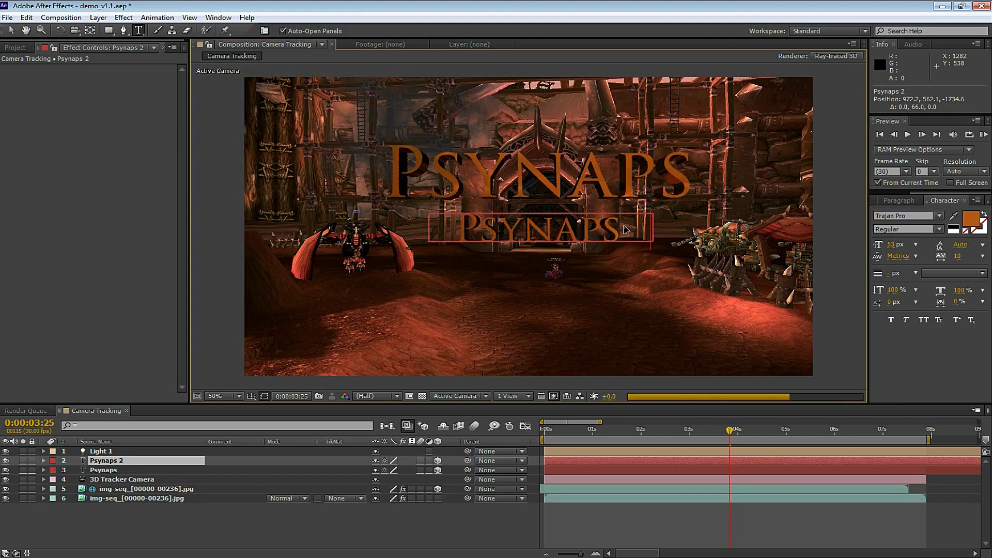
pyautogui.write('Darkspear, US')
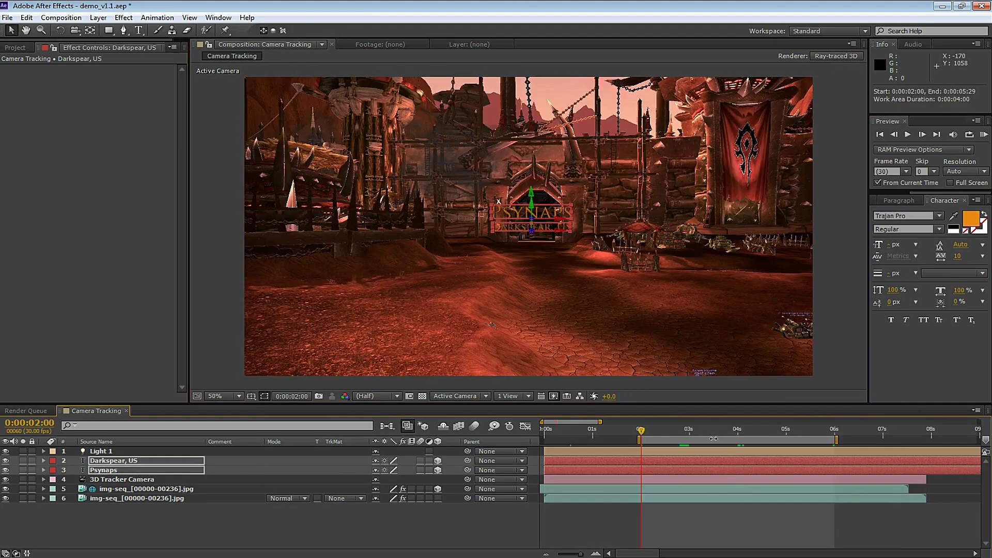
pyautogui.click(60, 17)
# - Add the Camera Tracking comp to the render queue with Best Settings
pyautogui.click(89, 100)
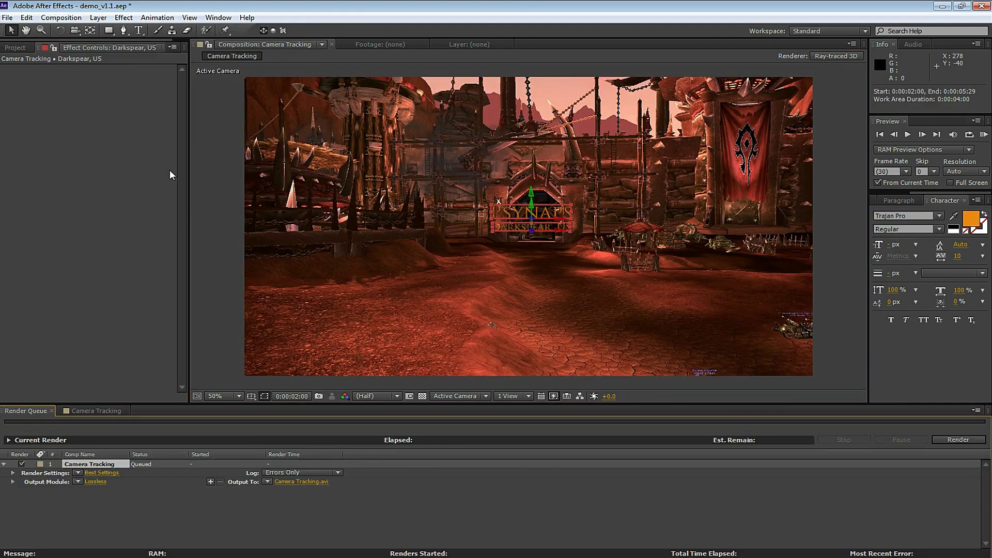
pyautogui.click(101, 473)
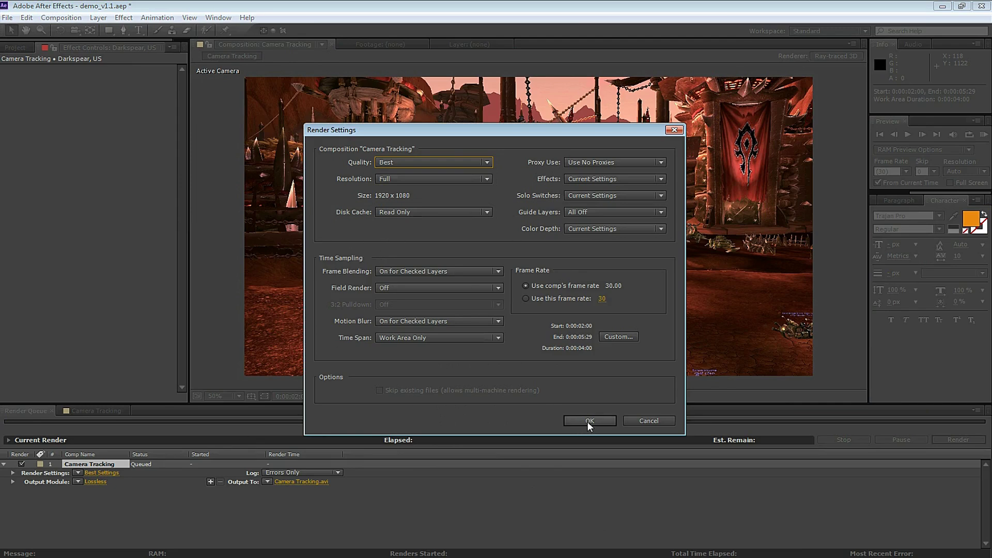
pyautogui.click(588, 421)
# - Set the output module format to H.264 with a 120 Mbps bitrate
pyautogui.click(98, 482)
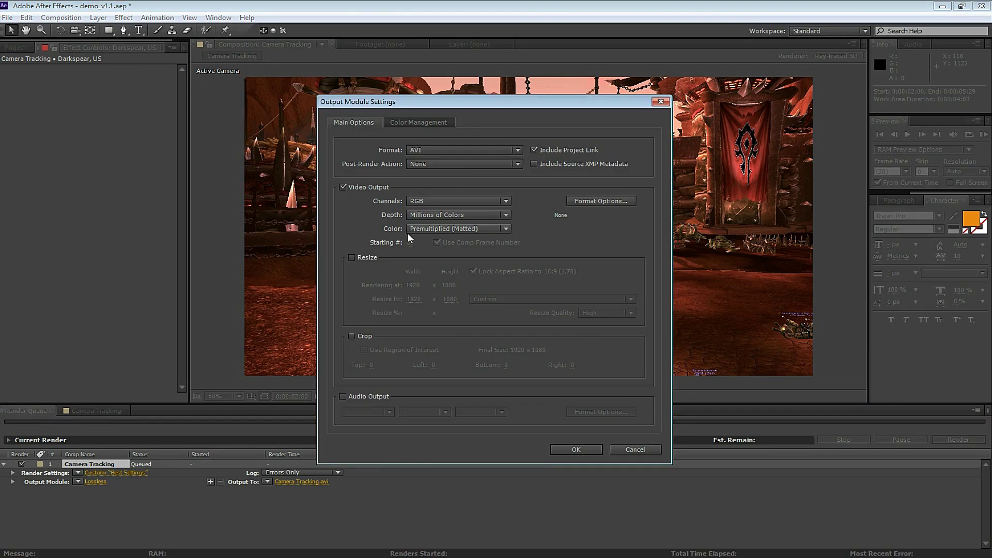
pyautogui.click(450, 149)
pyautogui.click(434, 224)
pyautogui.click(600, 202)
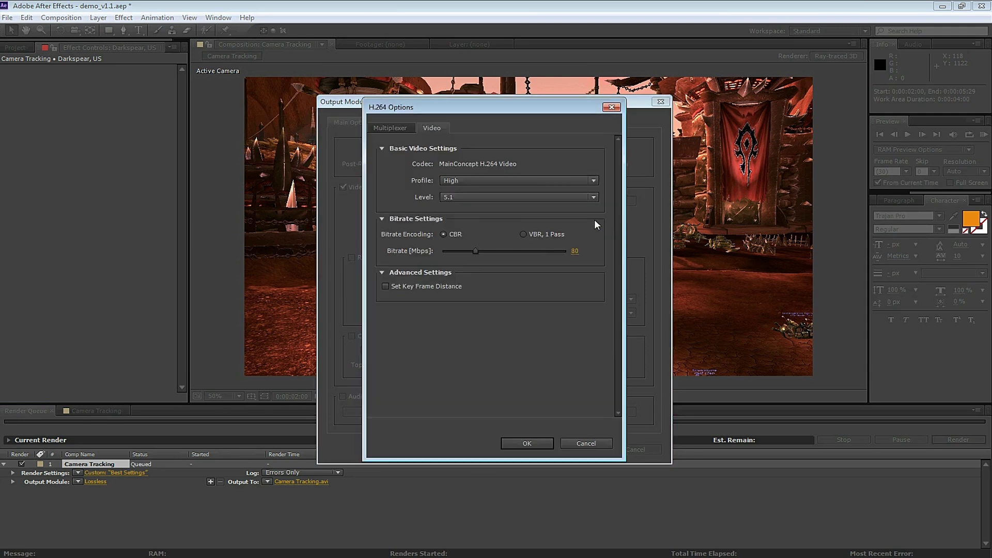
pyautogui.write('120')
pyautogui.click(526, 442)
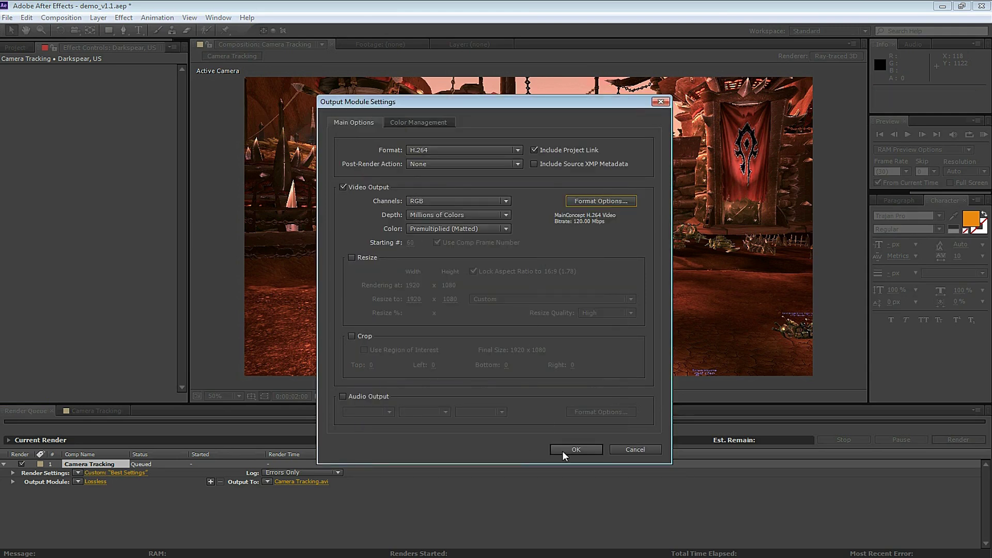
pyautogui.click(562, 449)
# - Save the output as Camera Tracking 1.mp4 in the parent folder and start rendering
pyautogui.click(295, 482)
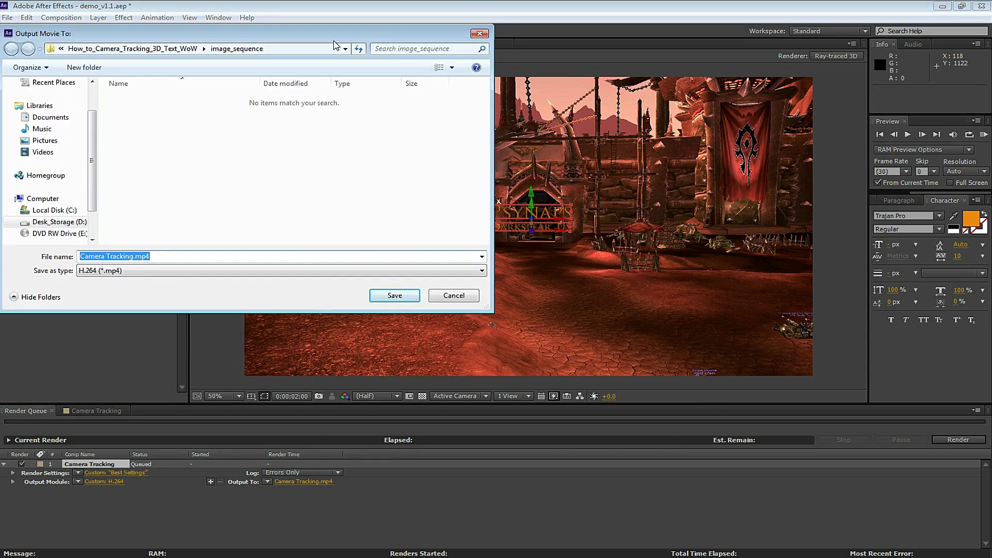
pyautogui.click(133, 49)
pyautogui.click(133, 256)
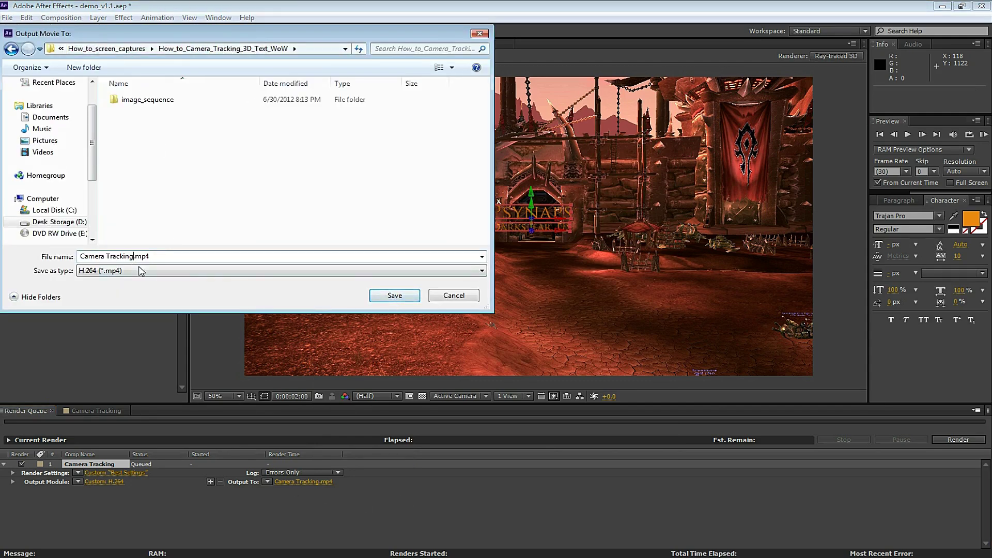
pyautogui.click(395, 295)
pyautogui.click(970, 441)
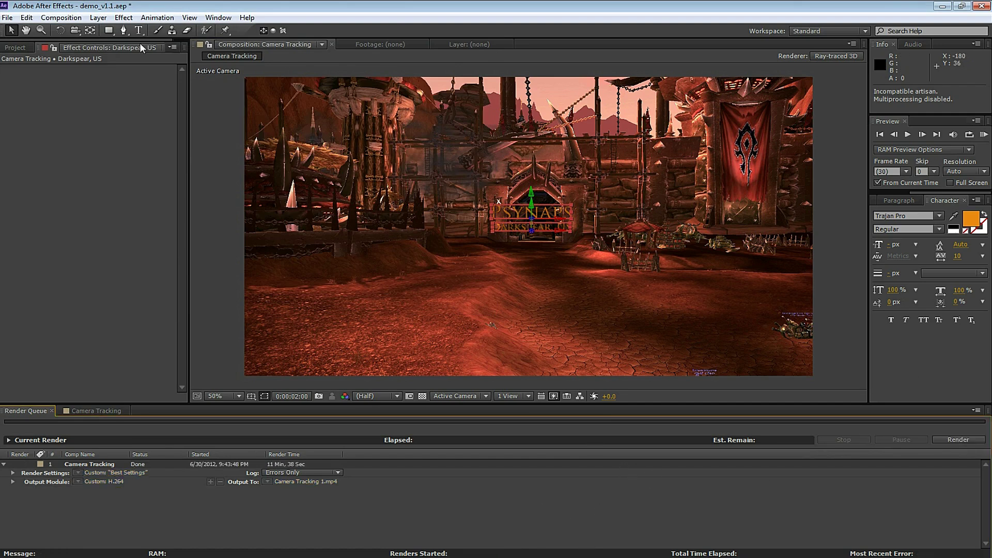
# - Import the rendered Camera Tracking 1.mp4 into the project
pyautogui.click(15, 47)
pyautogui.click(7, 18)
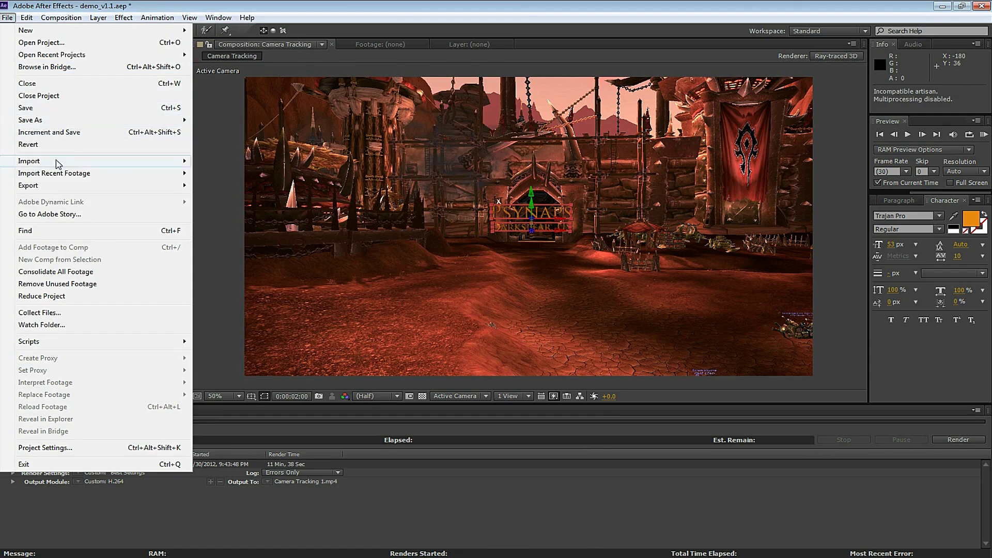
pyautogui.moveTo(57, 162)
pyautogui.click(209, 159)
pyautogui.doubleClick(119, 58)
# - Build a new composition from the imported footage and preview it
pyautogui.moveTo(47, 157); pyautogui.dragTo(46, 214)
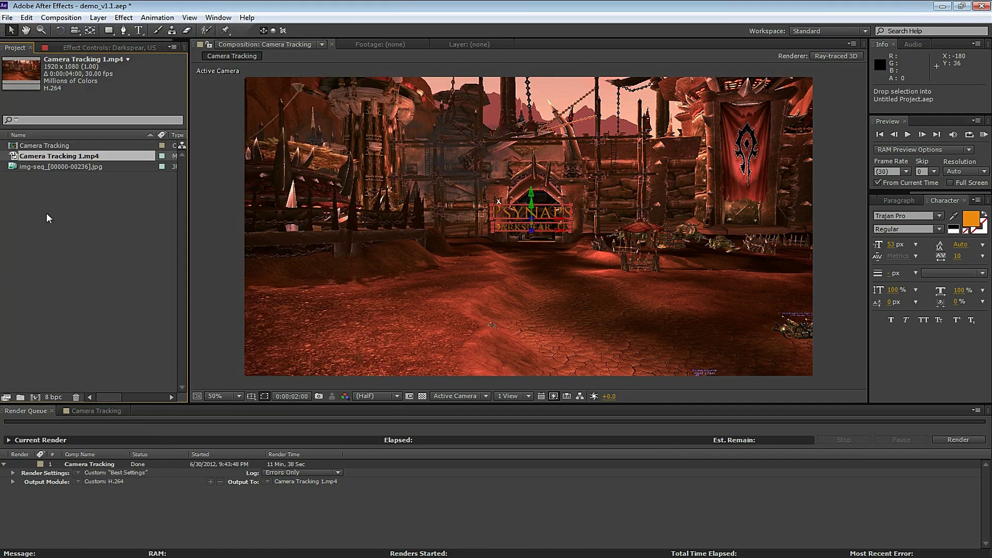
pyautogui.moveTo(39, 396); pyautogui.dragTo(36, 396)
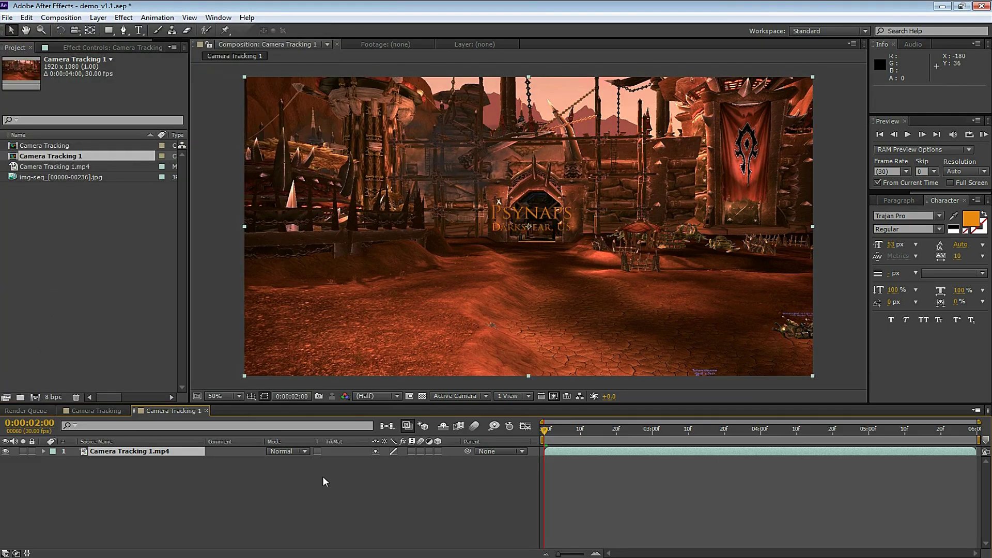
pyautogui.press('KP_0')
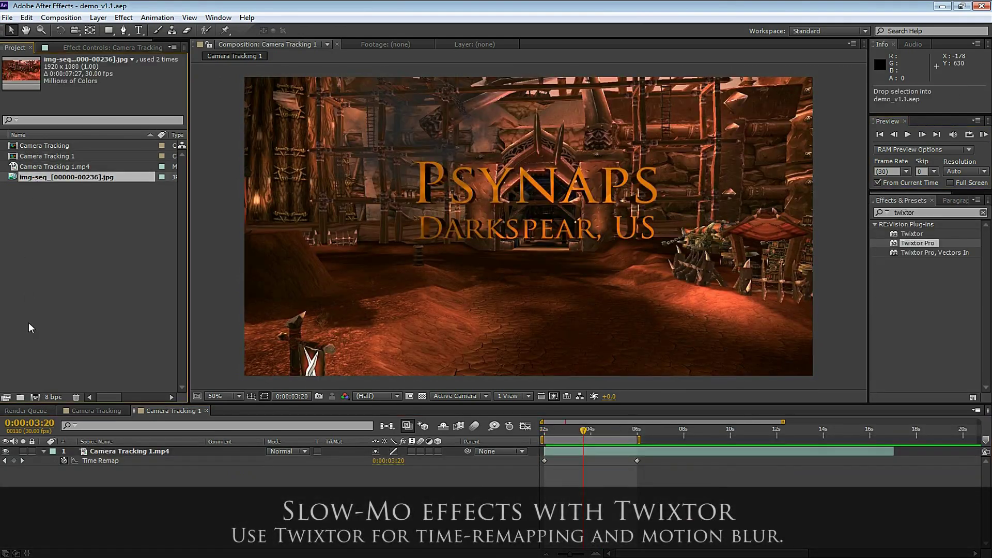
pyautogui.moveTo(30, 328); pyautogui.dragTo(36, 398)
# - Rename the img-seq composition to 'Camera Tracking w/ Slow-Mo' in Composition Settings
pyautogui.rightClick(235, 412)
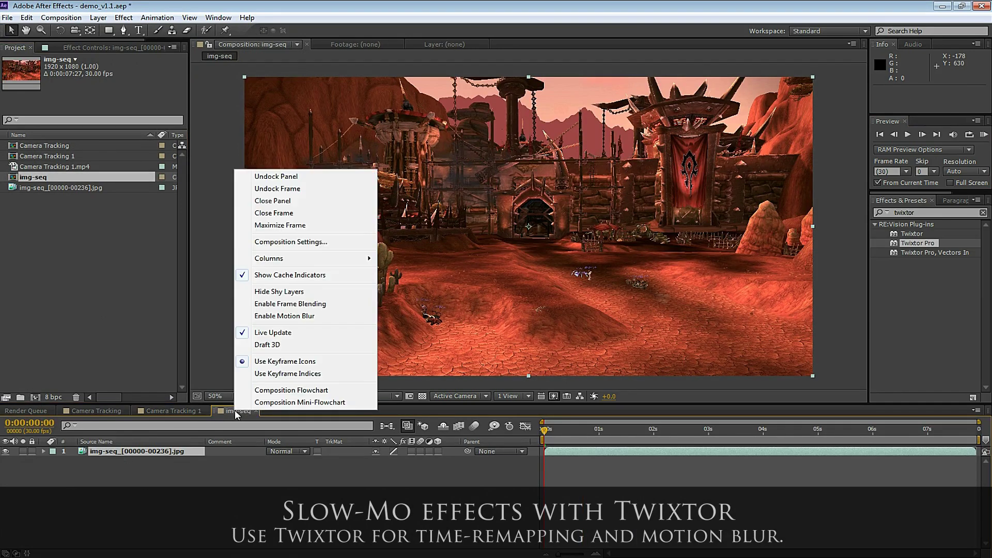
pyautogui.click(350, 241)
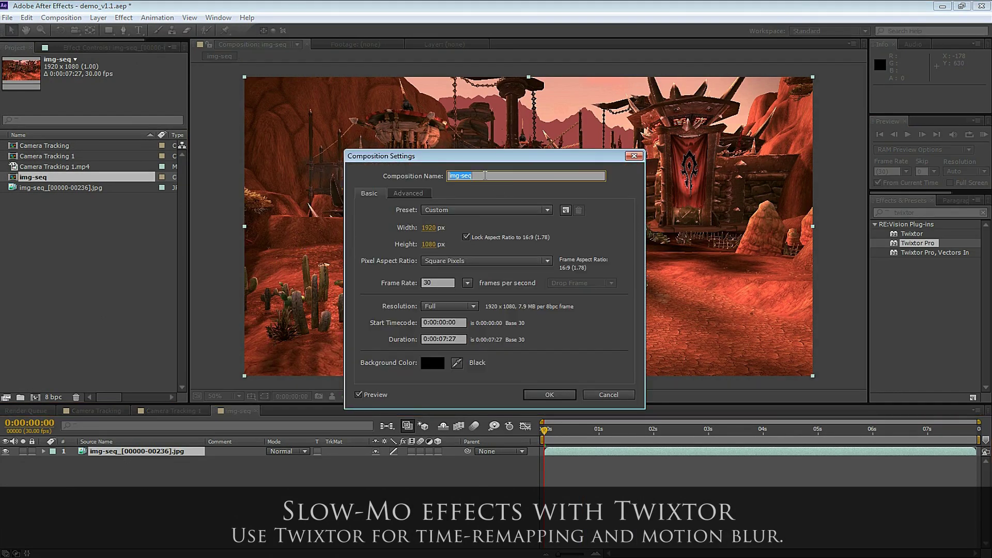
pyautogui.write('Camera Tracking w/ Slow-Mo')
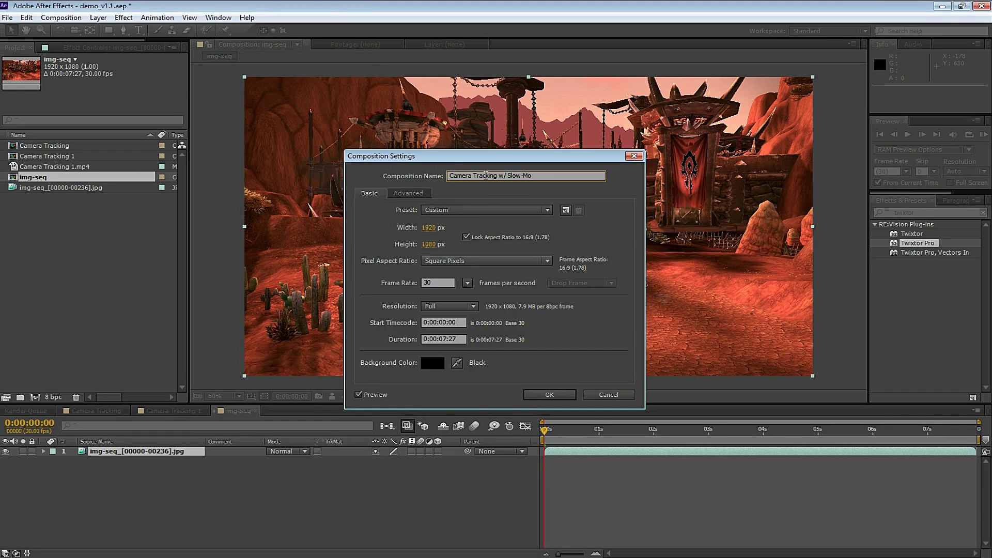
pyautogui.press('Return')
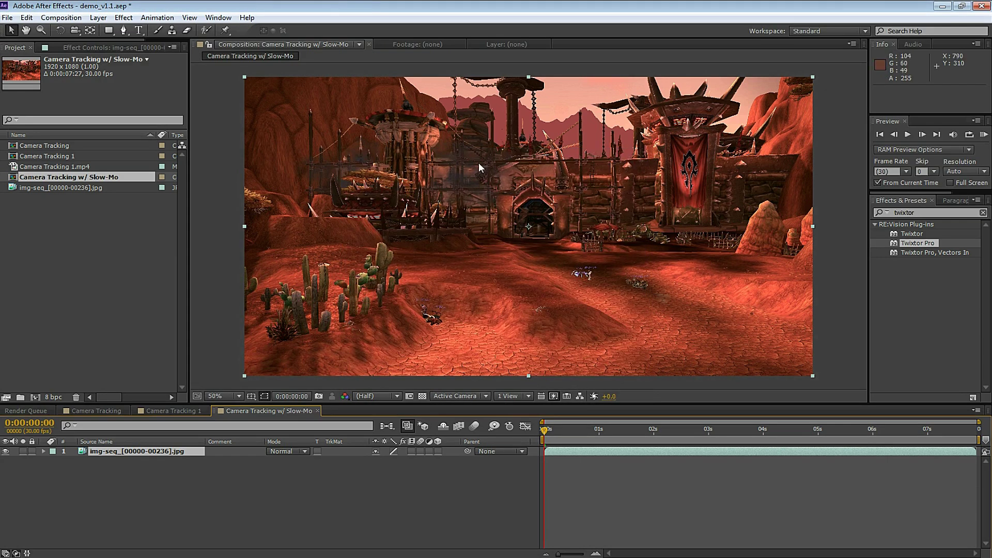
# - Enable time remapping on the footage layer and extend the comp duration to 0:00:27:27
pyautogui.rightClick(602, 448)
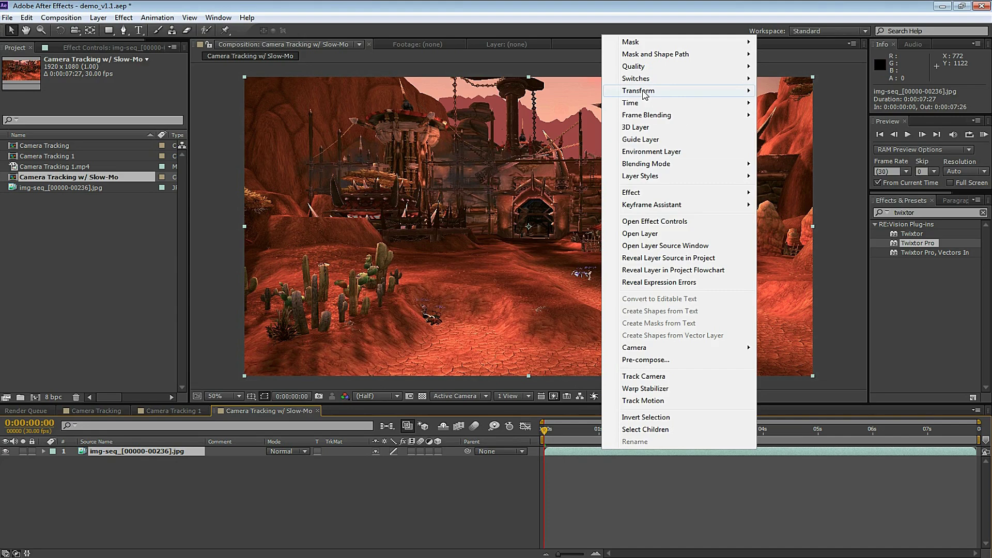
pyautogui.moveTo(734, 103)
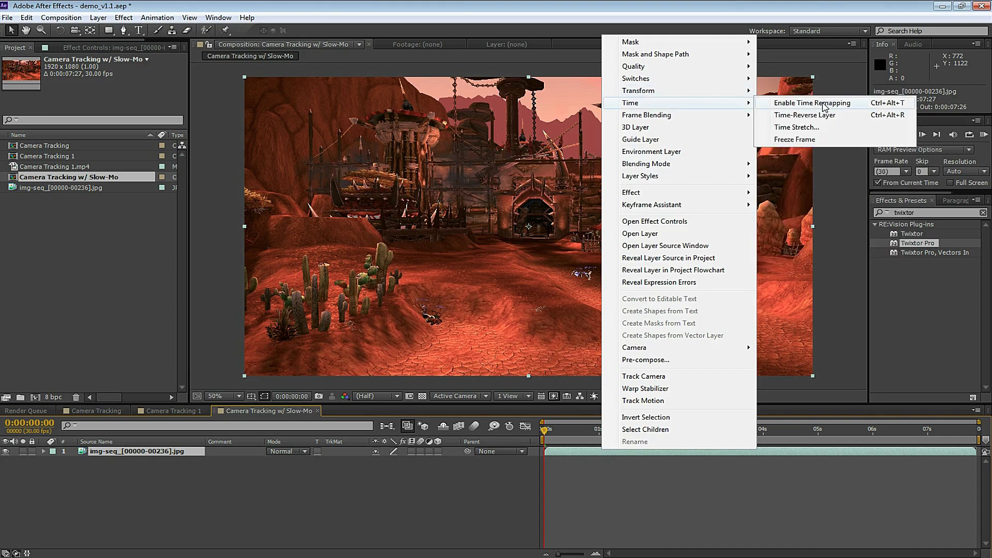
pyautogui.click(823, 107)
pyautogui.rightClick(262, 165)
pyautogui.click(338, 240)
pyautogui.click(441, 336)
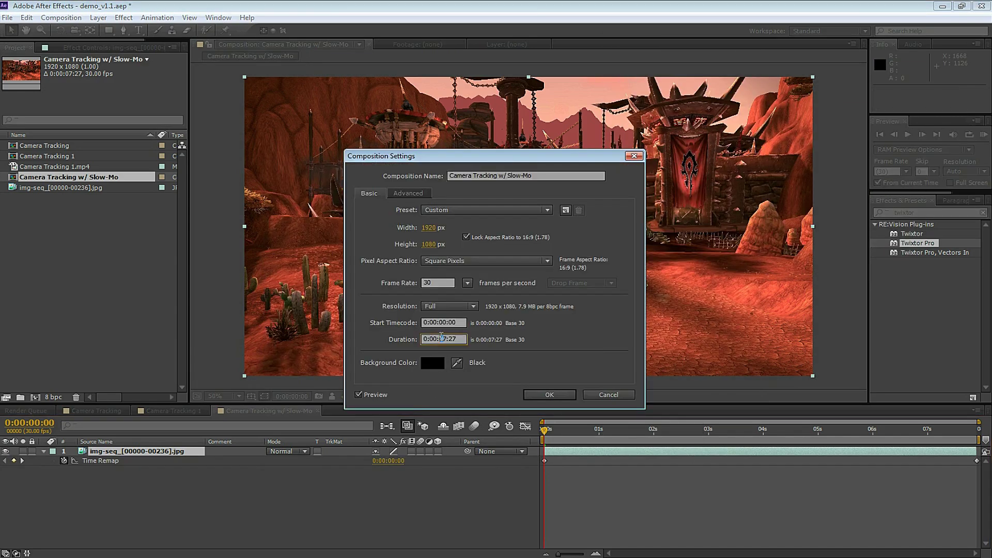
pyautogui.write('2')
pyautogui.press('Return')
# - Apply Twixtor Pro with Input Frame Rate 30 and Speed % 300
pyautogui.moveTo(675, 430); pyautogui.dragTo(596, 435)
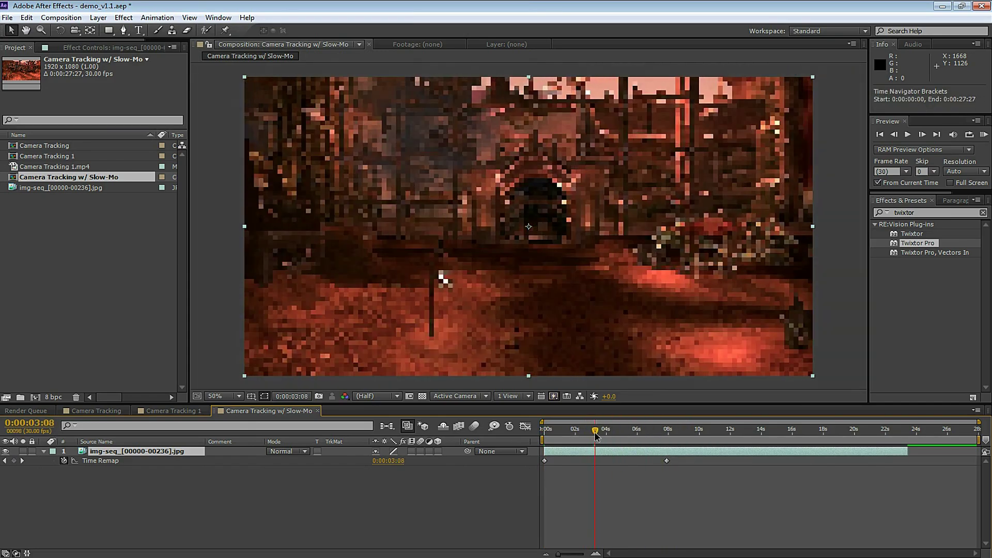
pyautogui.doubleClick(905, 247)
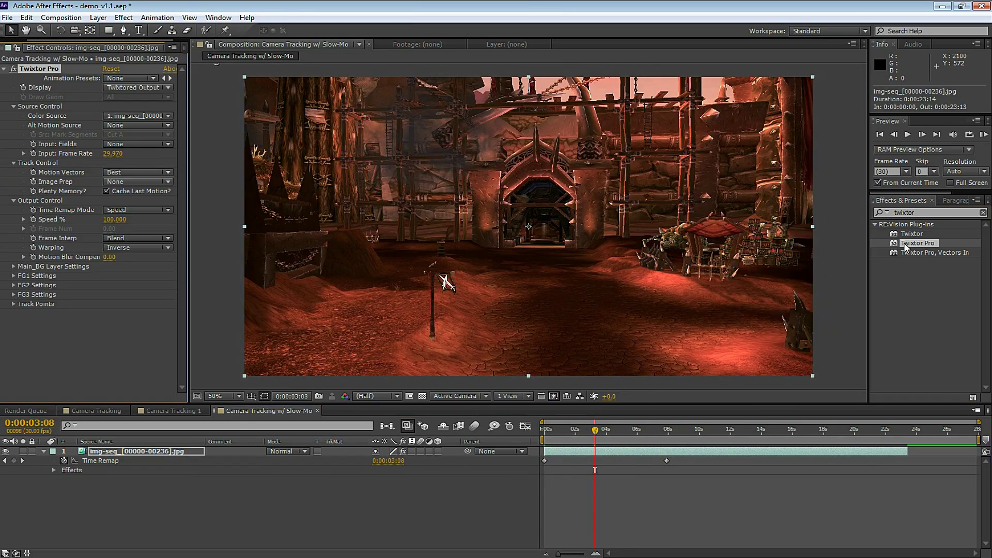
pyautogui.click(114, 154)
pyautogui.write('30')
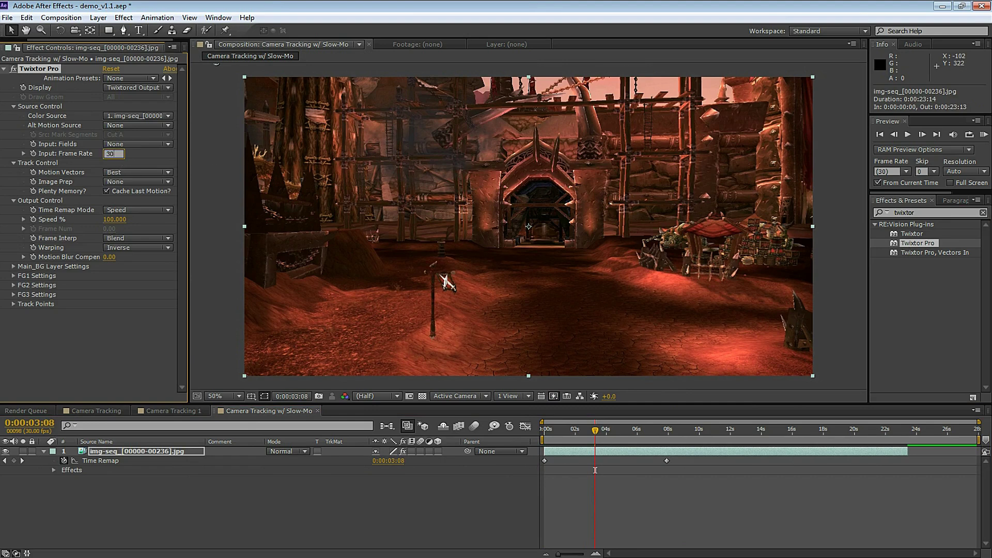
pyautogui.press('Return')
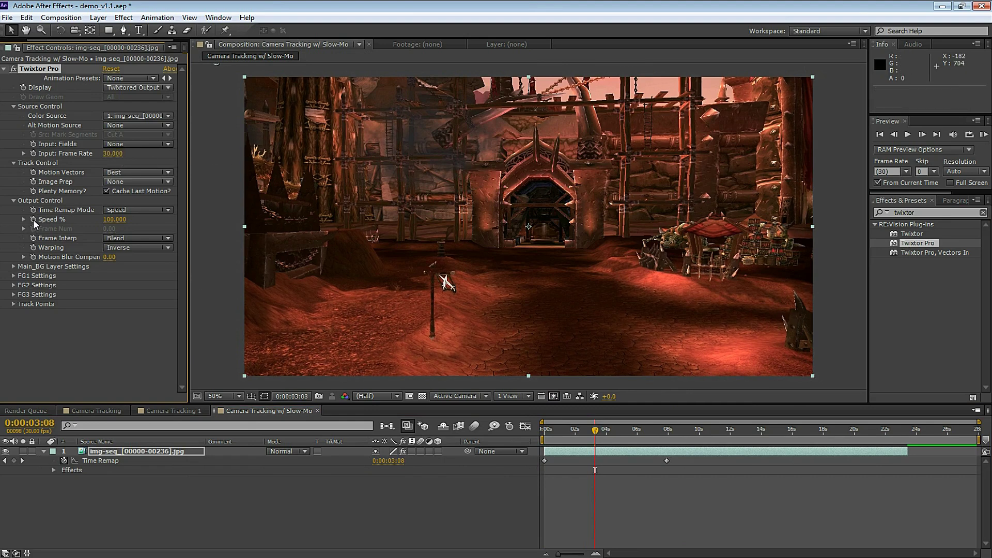
pyautogui.click(114, 219)
pyautogui.write('300')
pyautogui.press('Return')
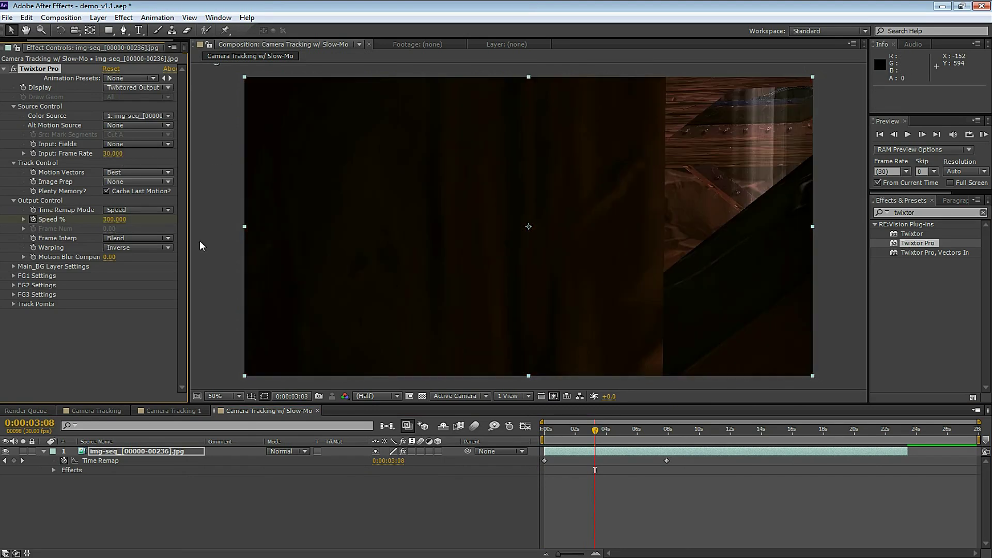
# - Keyframe Speed % from 300 down to 20 near the clip start and preview the slowdown
pyautogui.moveTo(611, 426); pyautogui.dragTo(565, 436)
pyautogui.press('u')
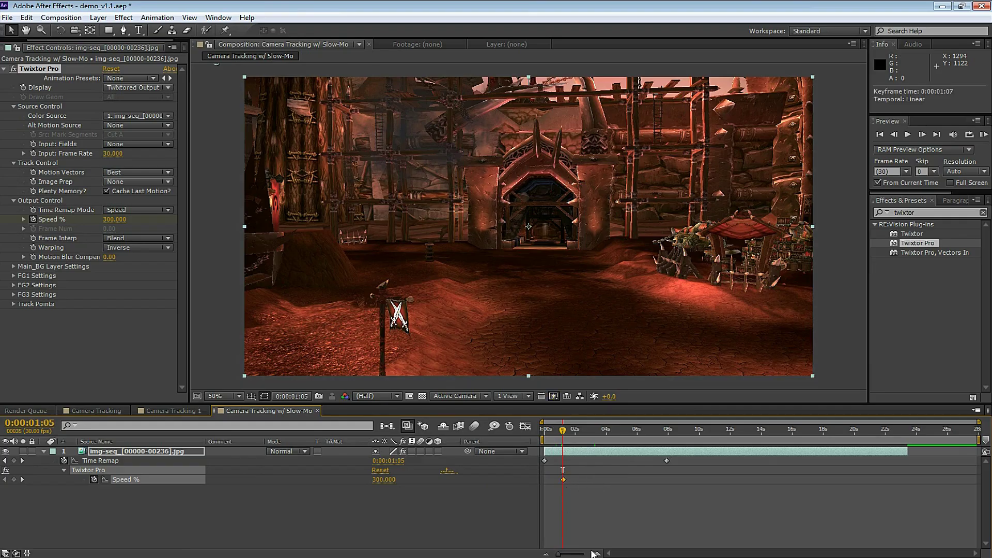
pyautogui.click(596, 553)
pyautogui.click(596, 553)
pyautogui.click(596, 554)
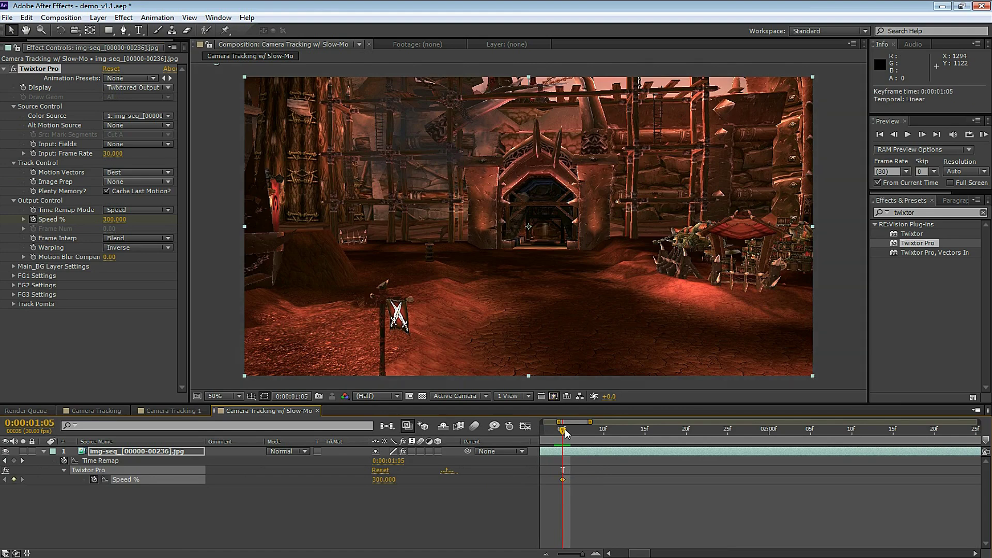
pyautogui.click(567, 431)
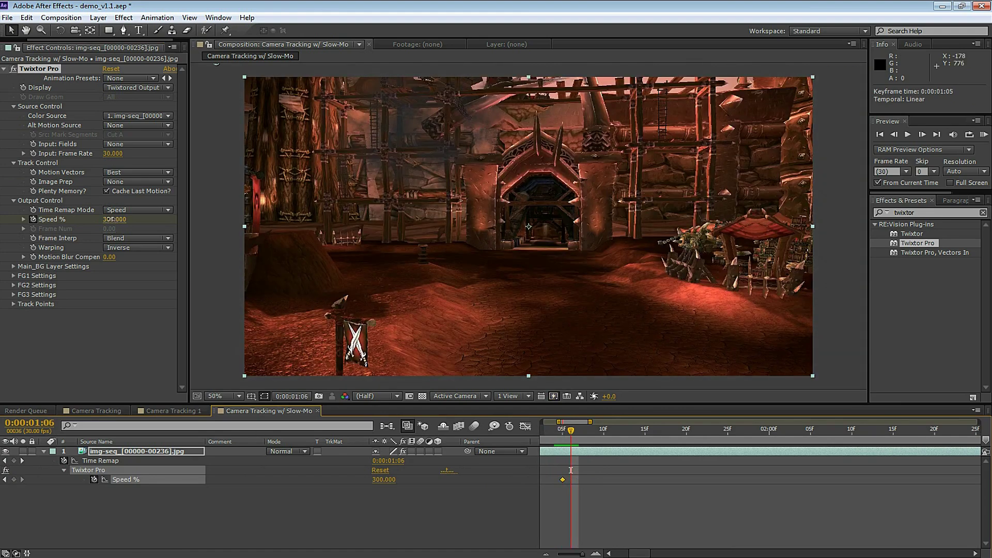
pyautogui.click(111, 219)
pyautogui.write('20')
pyautogui.press('Return')
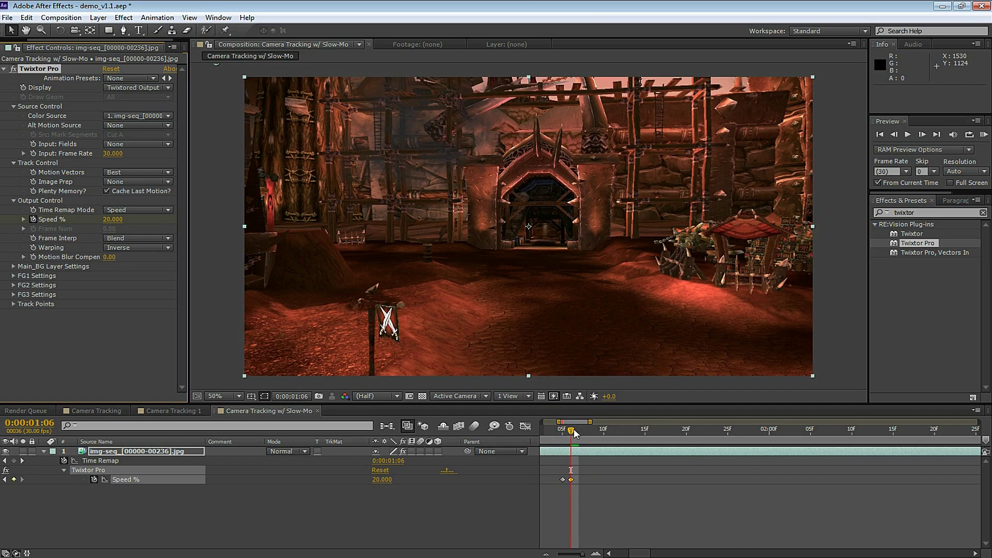
pyautogui.moveTo(574, 433); pyautogui.dragTo(620, 431)
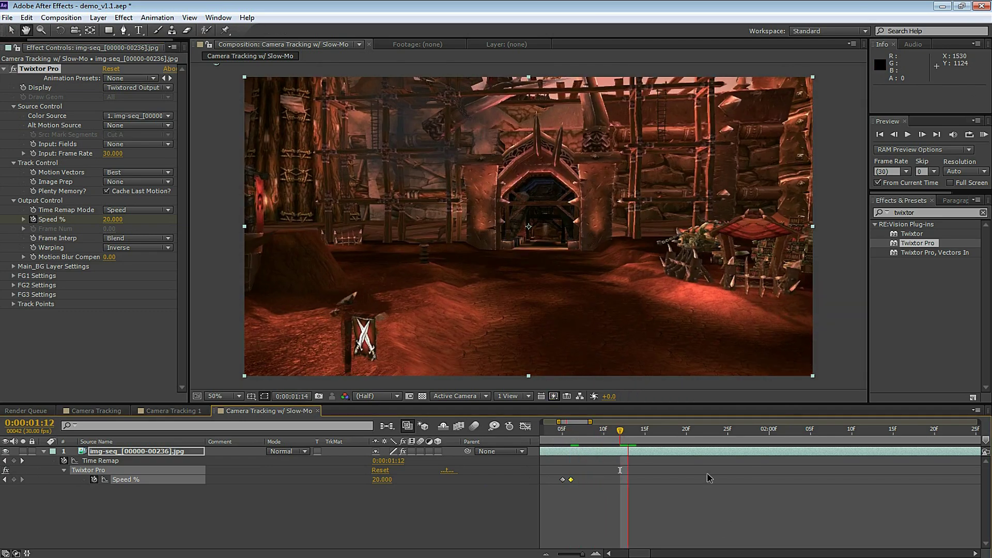
pyautogui.press('space')
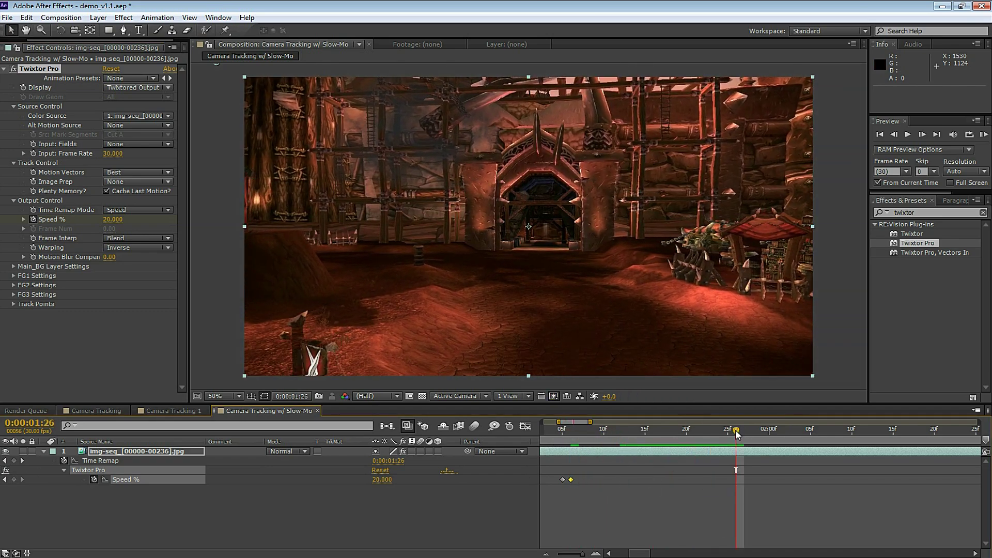
# - Set Twixtor's Image Prep to Contrast/Edge Enhance and Warping to Forward, then preview
pyautogui.moveTo(737, 434); pyautogui.dragTo(701, 446)
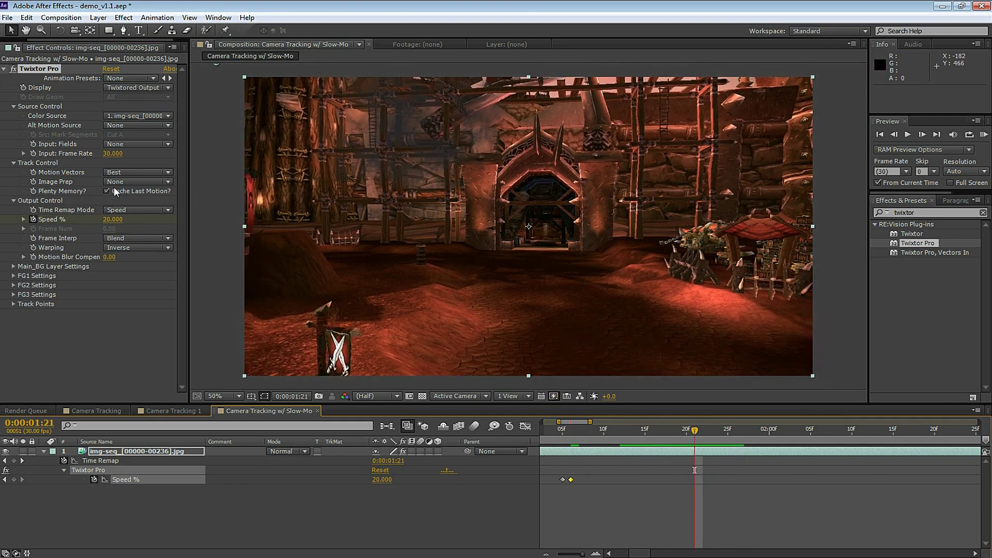
pyautogui.click(136, 182)
pyautogui.click(150, 208)
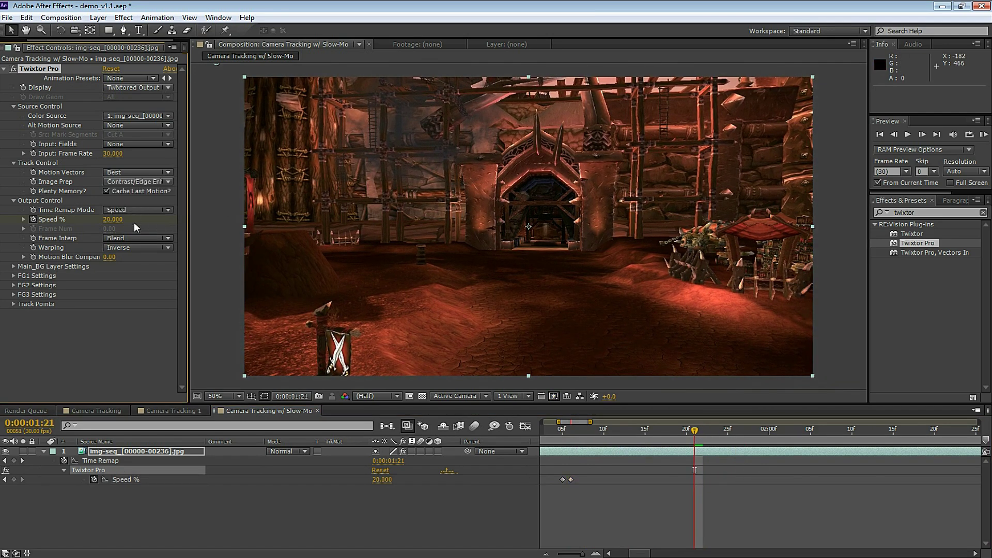
pyautogui.click(135, 247)
pyautogui.click(124, 284)
pyautogui.press('space')
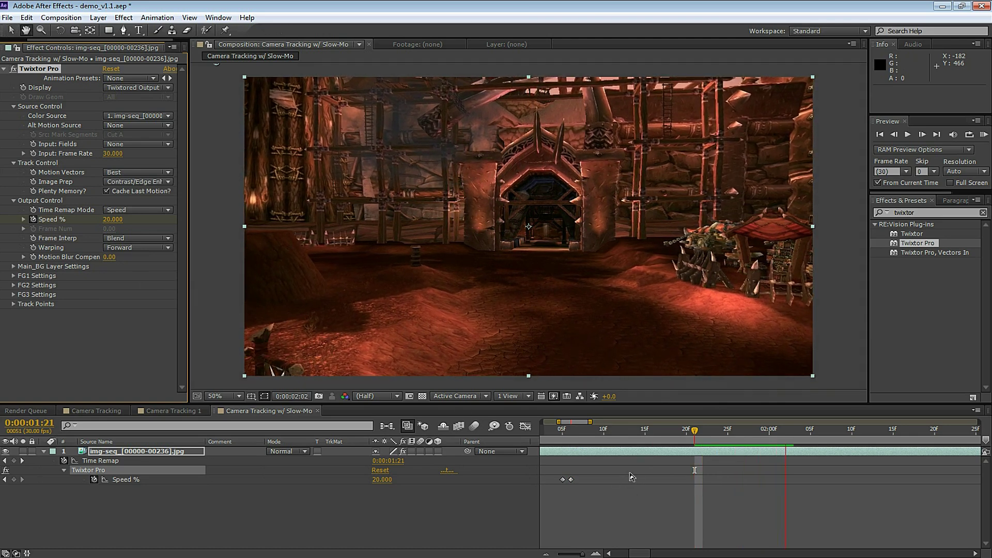
pyautogui.press('space')
# - Keyframe Main_BG Sensitivity at 90 at 0:00:02:03
pyautogui.moveTo(828, 432); pyautogui.dragTo(795, 432)
pyautogui.click(13, 266)
pyautogui.click(33, 276)
pyautogui.click(113, 276)
pyautogui.write('90')
pyautogui.press('Return')
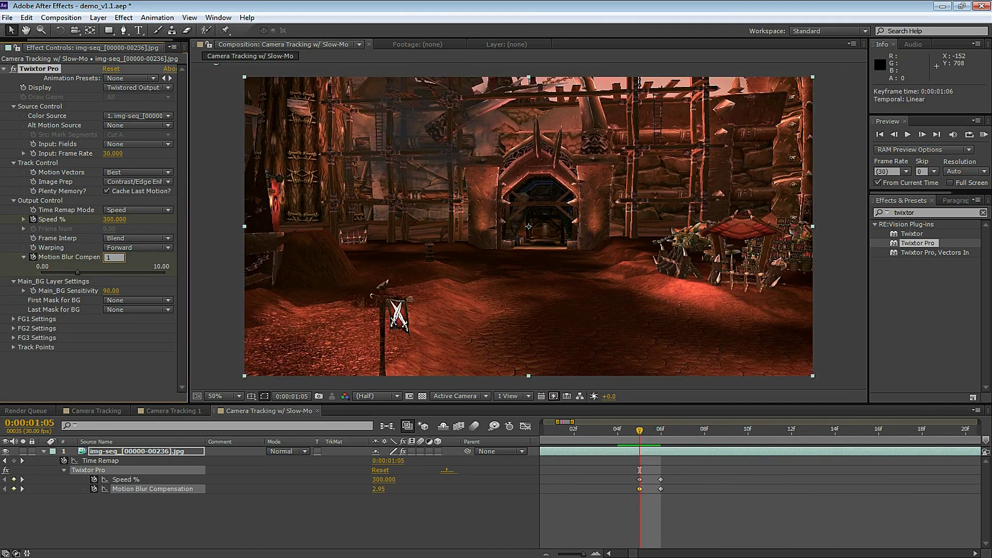
# - Change Motion Blur Compensation from 1.00 to 1.50 at 0:00:01:05 and preview from 0:00:00:16
pyautogui.press('Return')
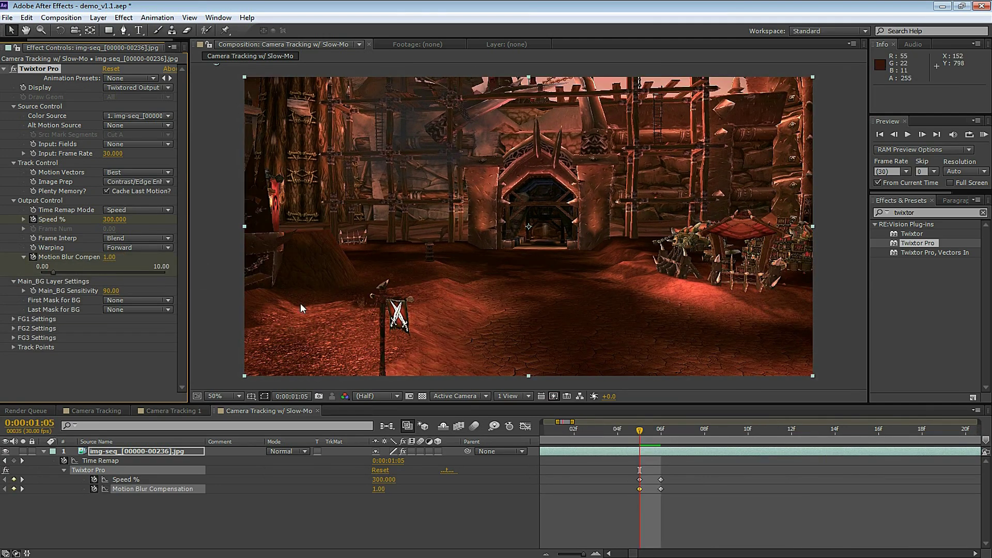
pyautogui.moveTo(639, 429); pyautogui.dragTo(614, 422)
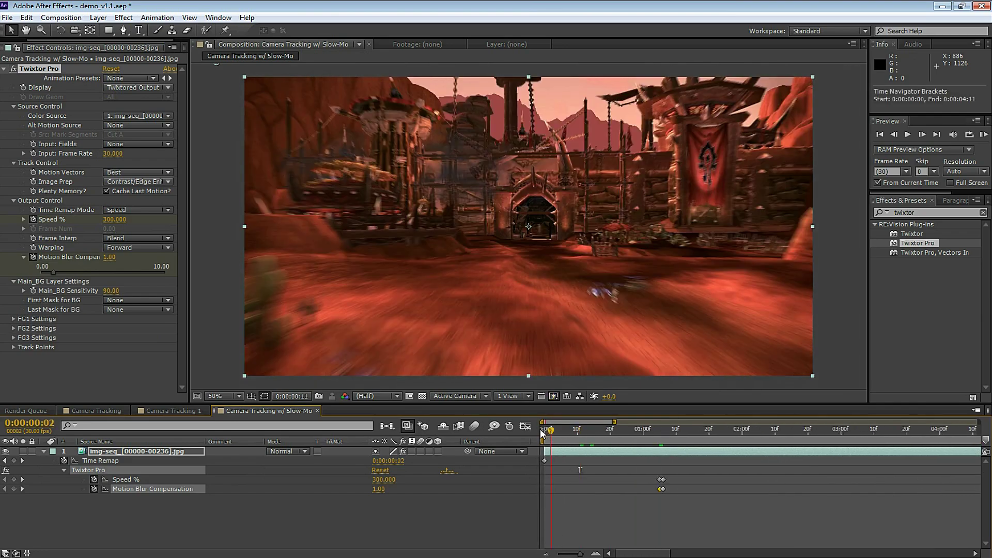
pyautogui.moveTo(541, 432); pyautogui.dragTo(659, 430)
pyautogui.click(110, 257)
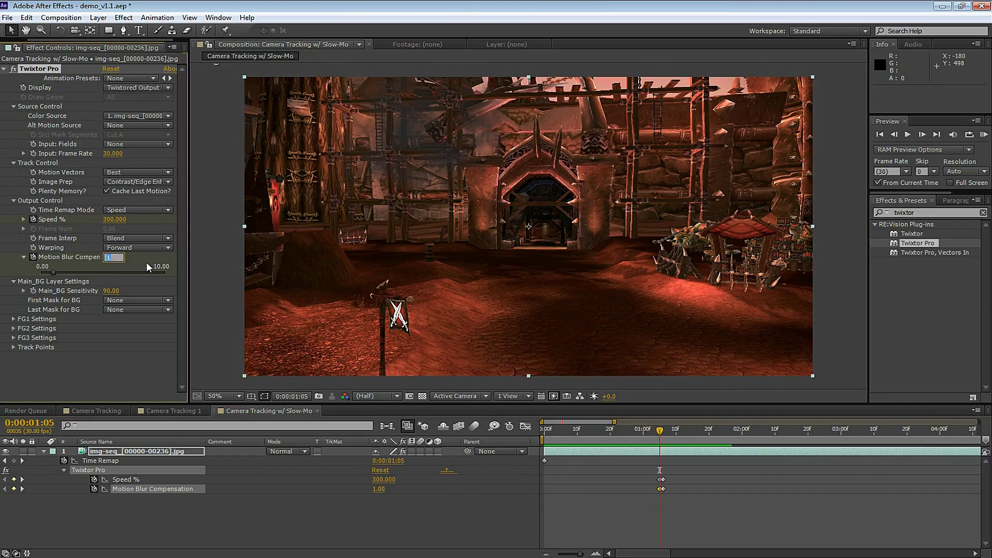
pyautogui.write('1.5')
pyautogui.press('Return')
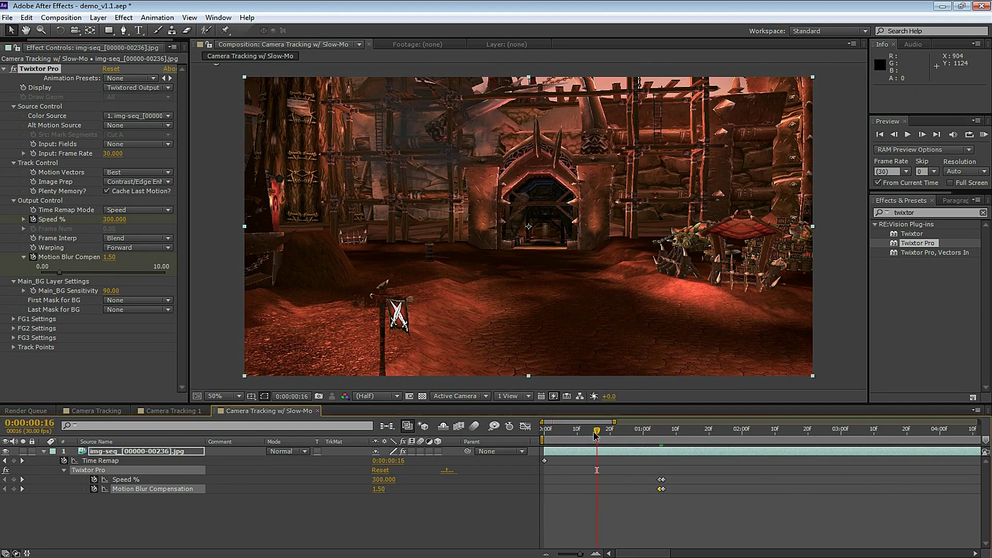
pyautogui.click(594, 429)
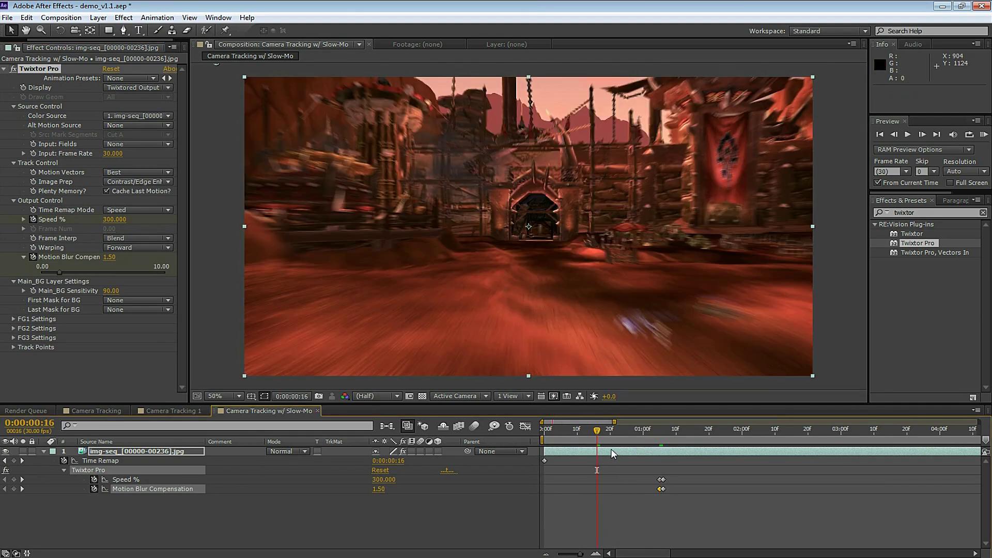
pyautogui.press('space')
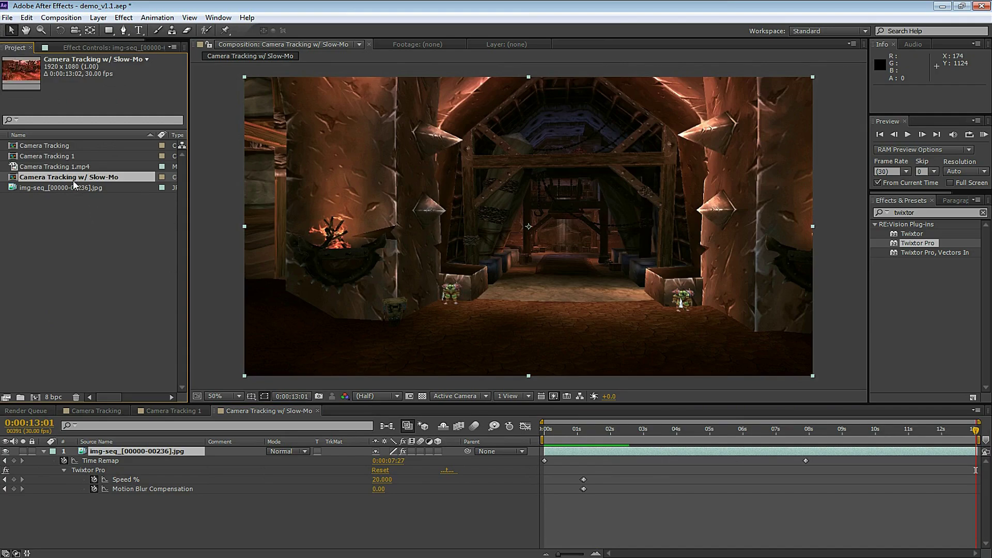
# - Nest the slow-mo comp in a new comp and apply the 3D Camera Tracker with Advanced settings shown
pyautogui.moveTo(73, 180); pyautogui.dragTo(64, 250)
pyautogui.moveTo(40, 391); pyautogui.dragTo(36, 397)
pyautogui.moveTo(580, 430); pyautogui.dragTo(530, 438)
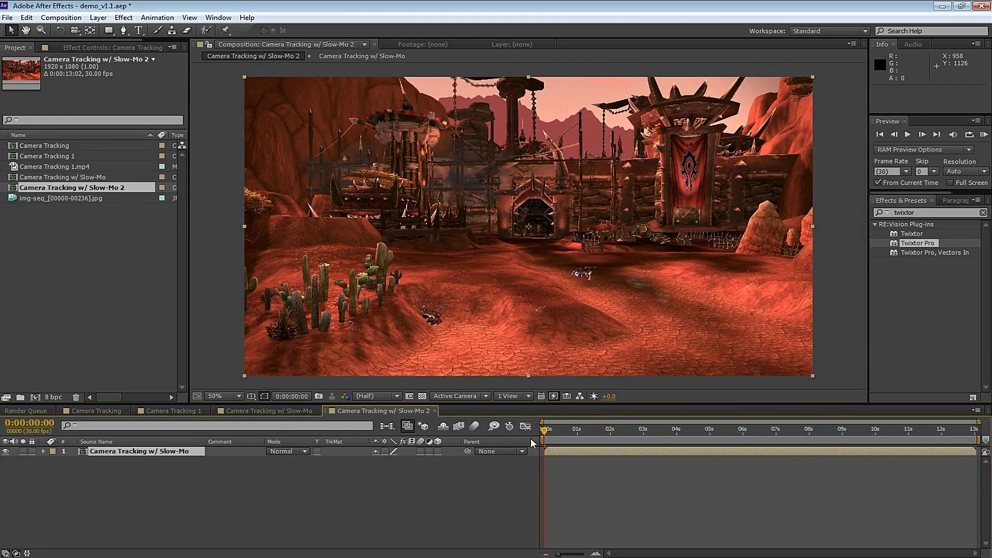
pyautogui.click(566, 450)
pyautogui.click(163, 19)
pyautogui.click(158, 18)
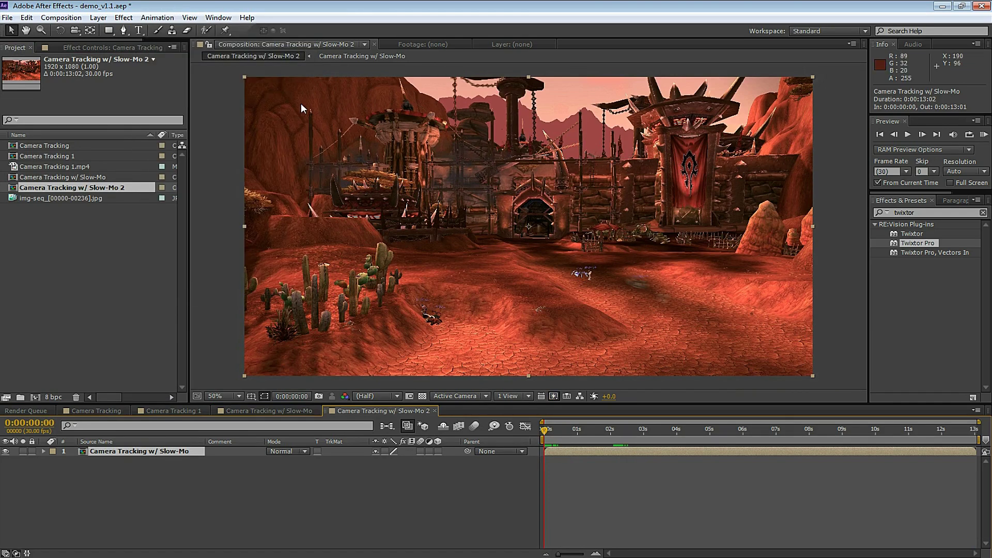
pyautogui.click(157, 18)
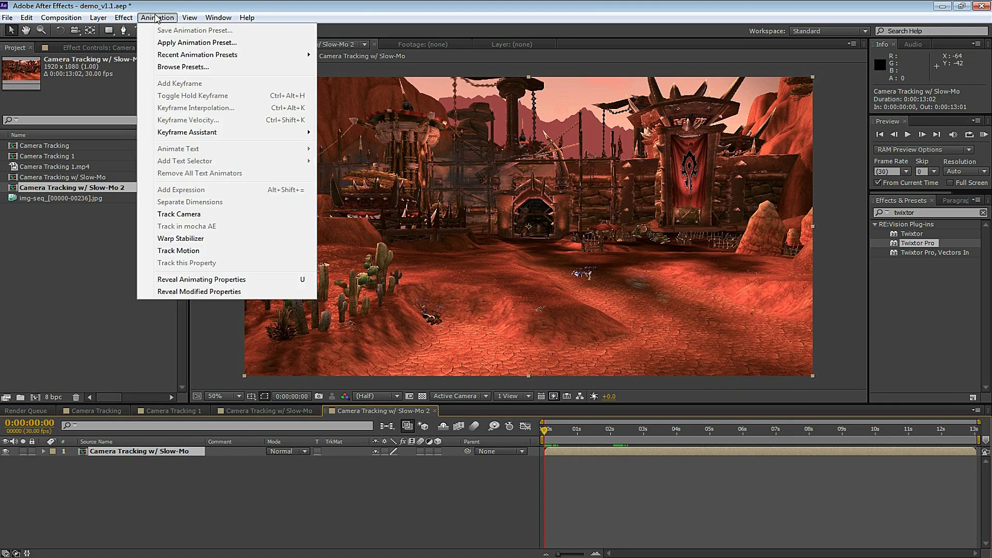
pyautogui.click(176, 214)
pyautogui.click(14, 173)
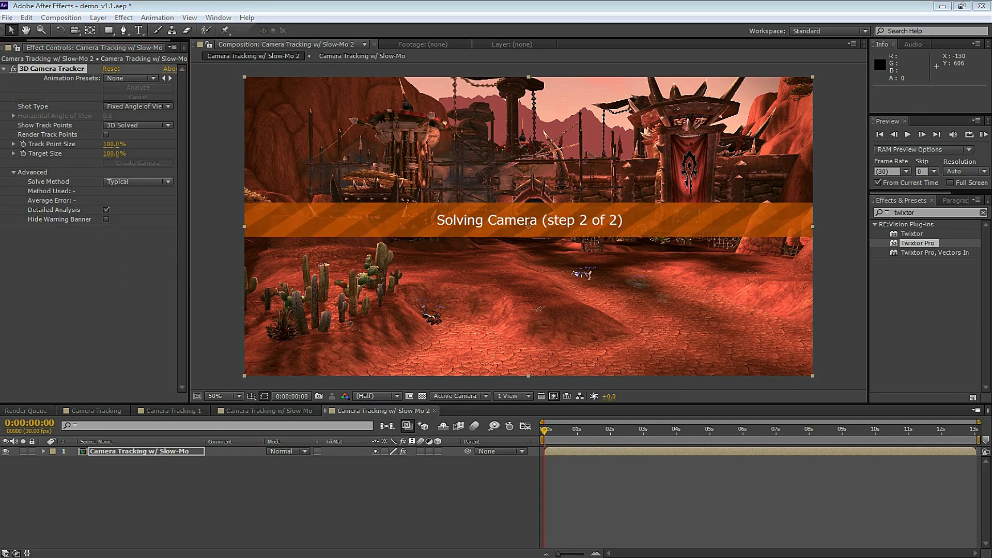
# - Scrub and preview the footage around 0:00:01:05 to inspect the track points
pyautogui.moveTo(545, 430); pyautogui.dragTo(552, 436)
pyautogui.press('space')
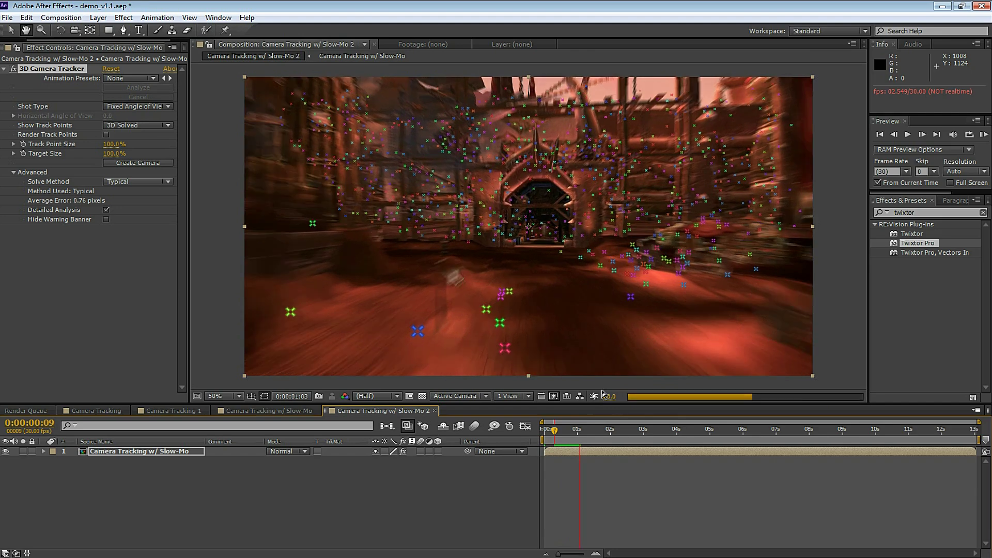
pyautogui.press('space')
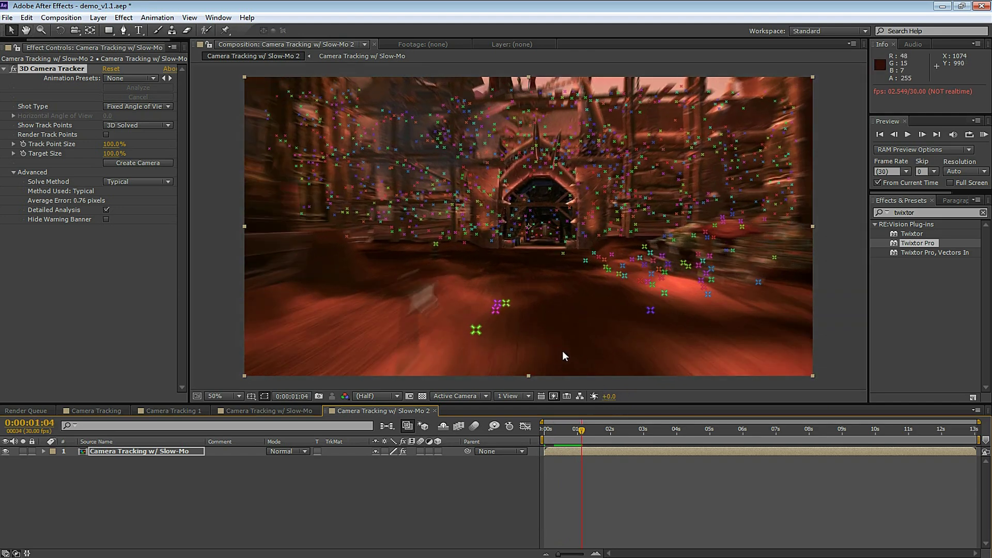
pyautogui.press('pagedown')
pyautogui.press('pagedown')
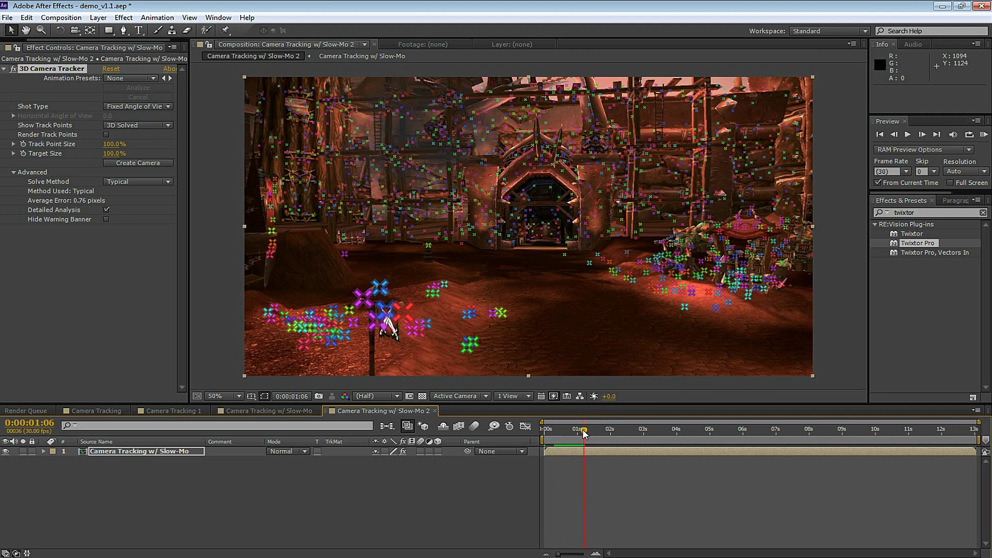
pyautogui.moveTo(584, 433); pyautogui.dragTo(577, 433)
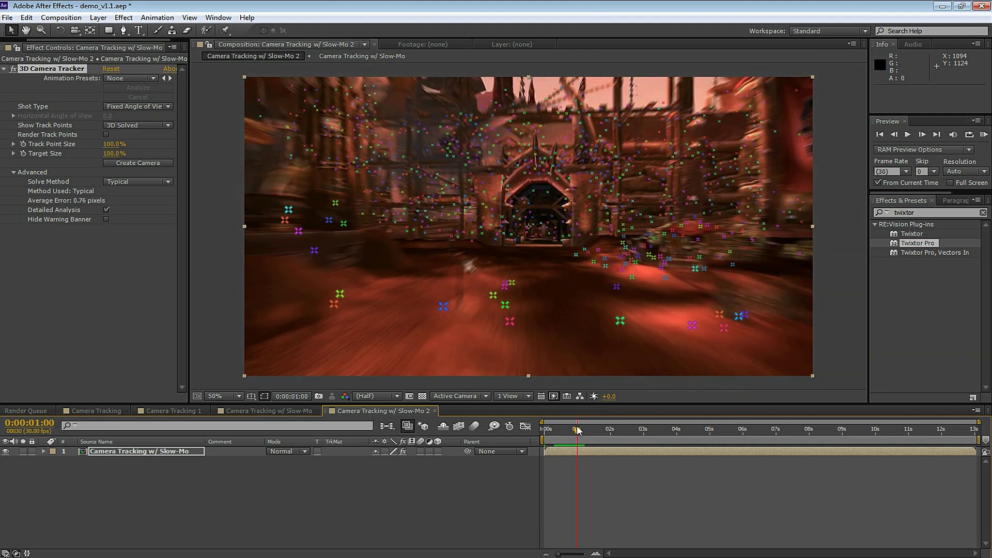
pyautogui.moveTo(578, 431)
pyautogui.mouseDown()
pyautogui.moveTo(542, 436)
pyautogui.moveTo(574, 434)
pyautogui.mouseUp()
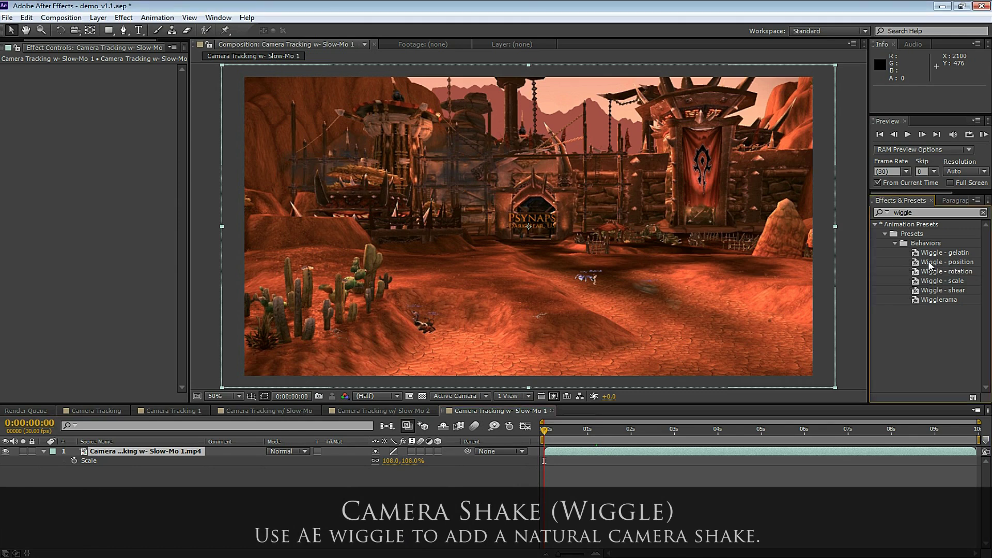
# - Apply the Wiggle - position preset with speed 1 and amount 30
pyautogui.moveTo(928, 262); pyautogui.dragTo(321, 88)
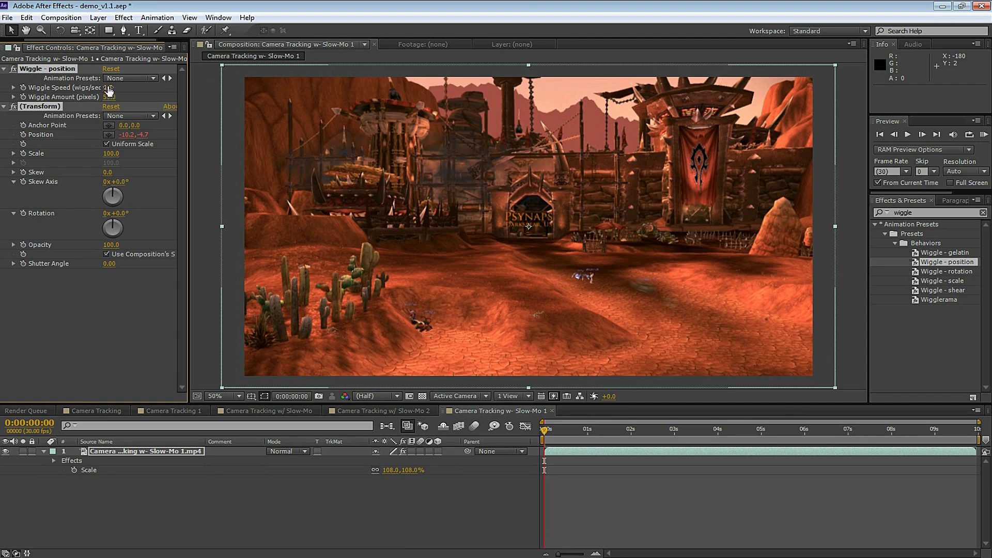
pyautogui.click(108, 88)
pyautogui.click(110, 97)
pyautogui.write('30')
pyautogui.press('Return')
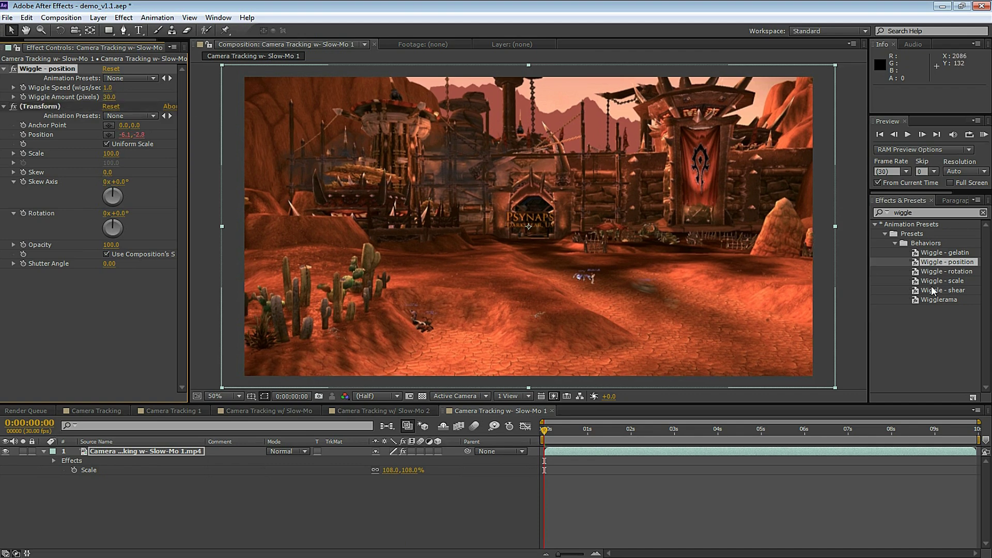
# - Add the Wiggle - rotation preset with a 5° wiggle amount
pyautogui.doubleClick(946, 272)
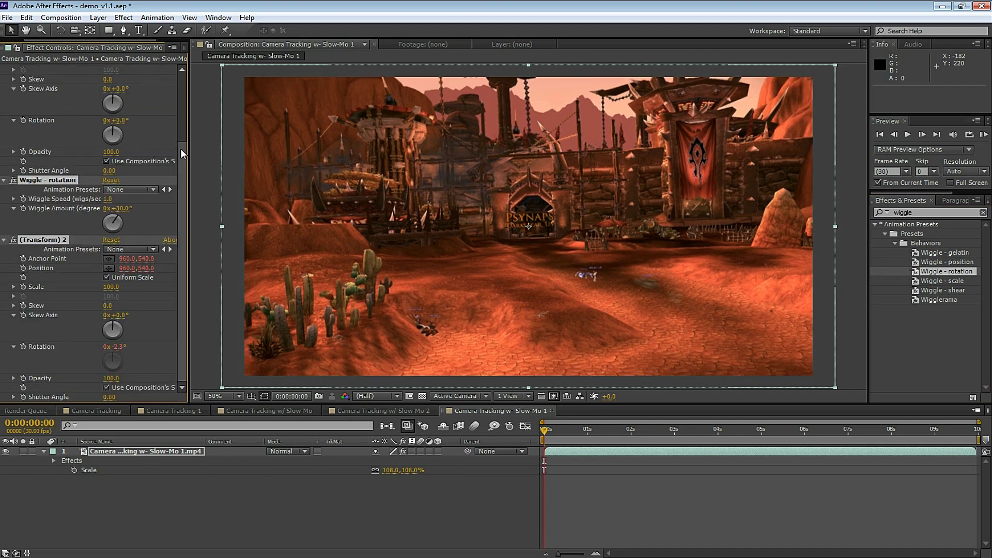
pyautogui.click(118, 208)
pyautogui.write('5')
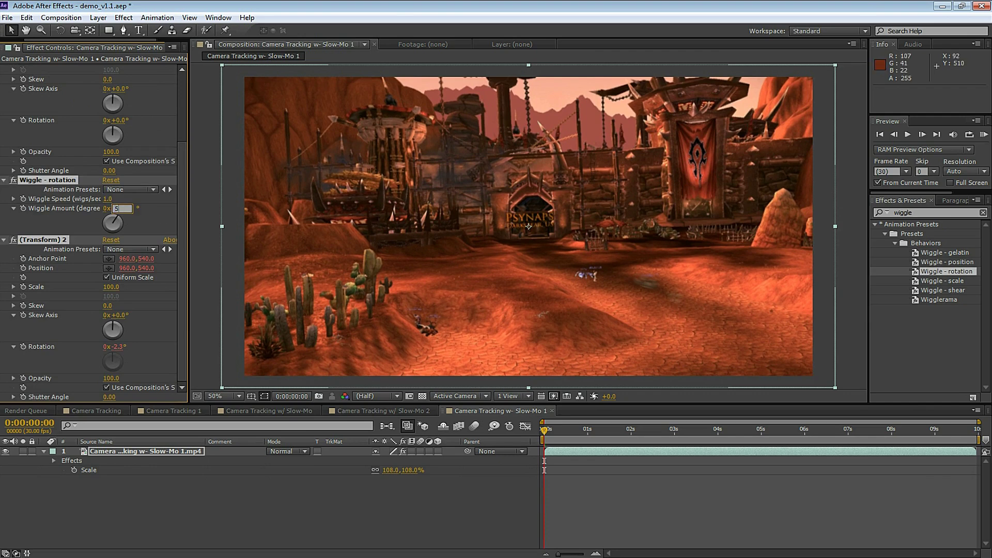
pyautogui.press('Return')
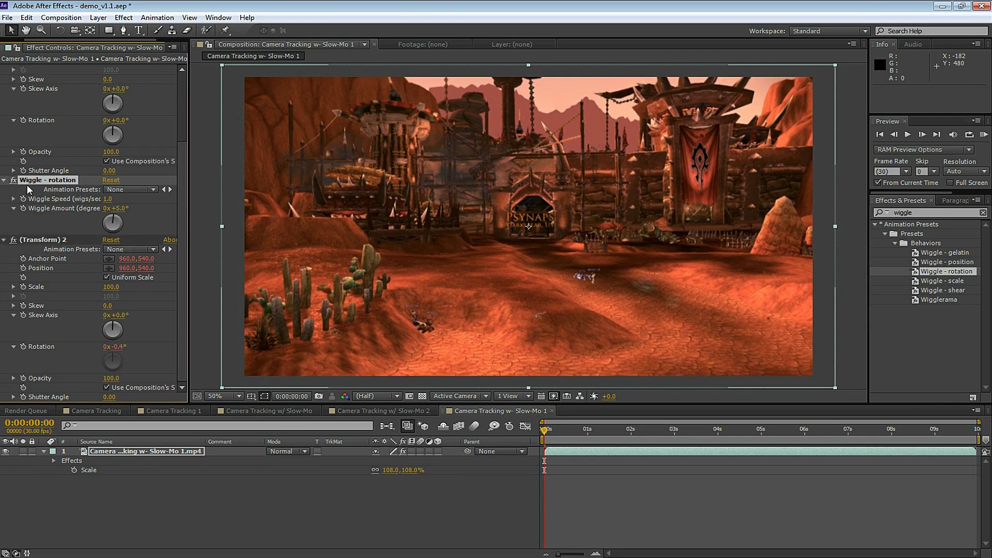
pyautogui.moveTo(187, 191); pyautogui.dragTo(183, 231)
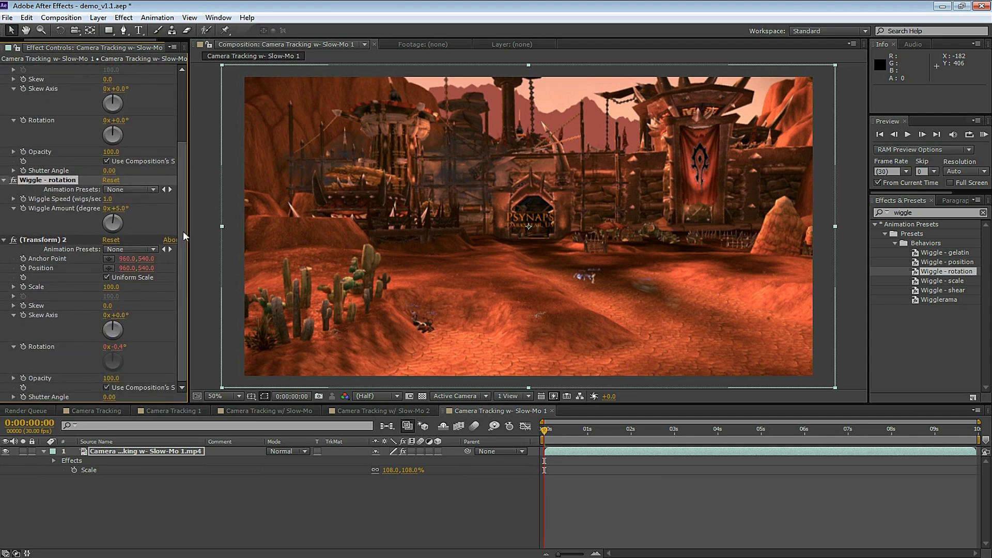
pyautogui.click(985, 136)
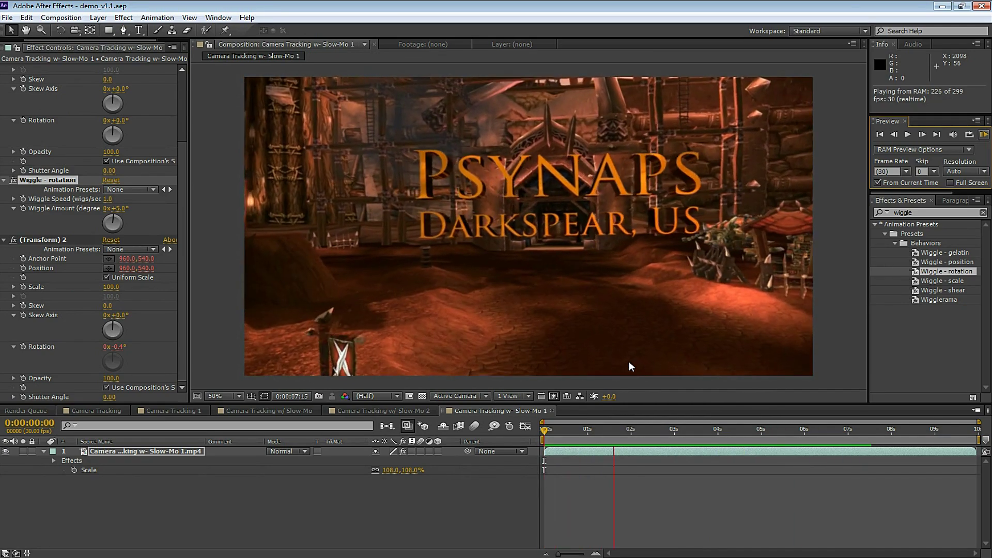
pyautogui.press('space')
# - Add the shaken comp to the render queue with Best Settings
pyautogui.click(61, 18)
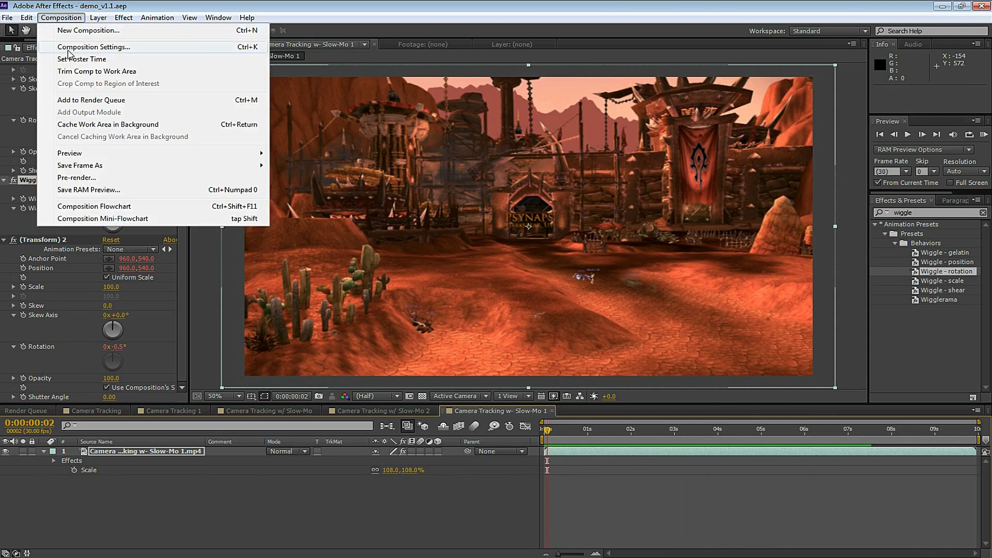
pyautogui.click(73, 100)
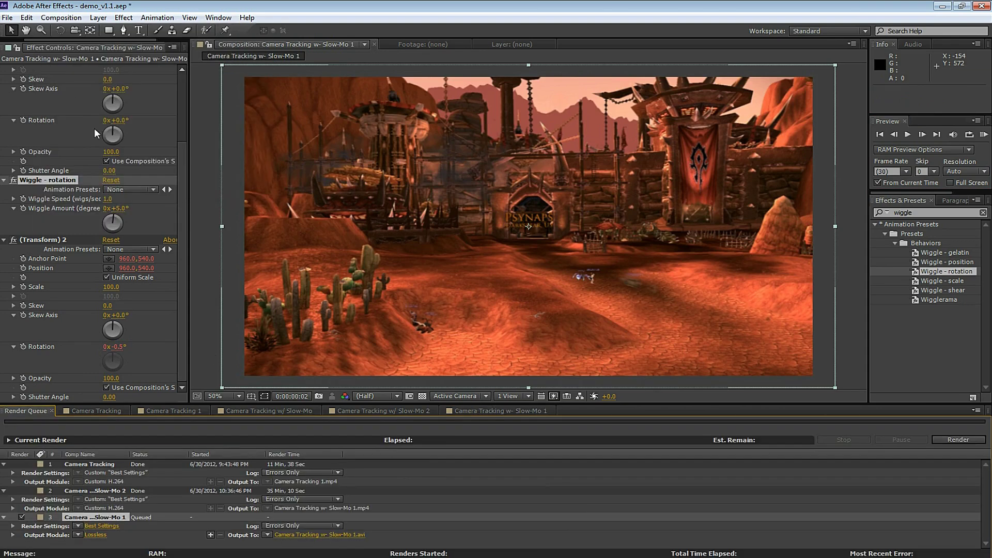
pyautogui.click(96, 526)
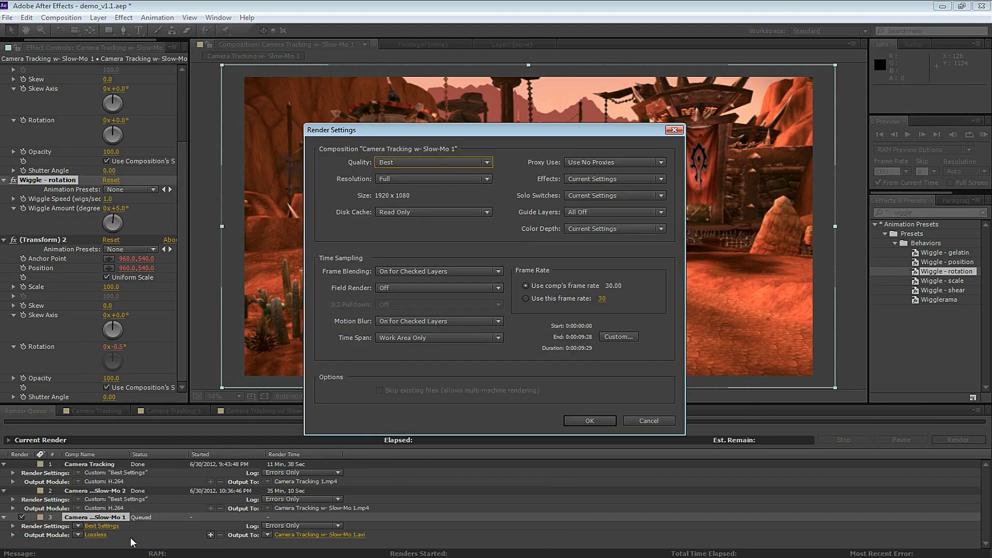
pyautogui.click(587, 420)
# - Set the output module format to H.264
pyautogui.click(95, 535)
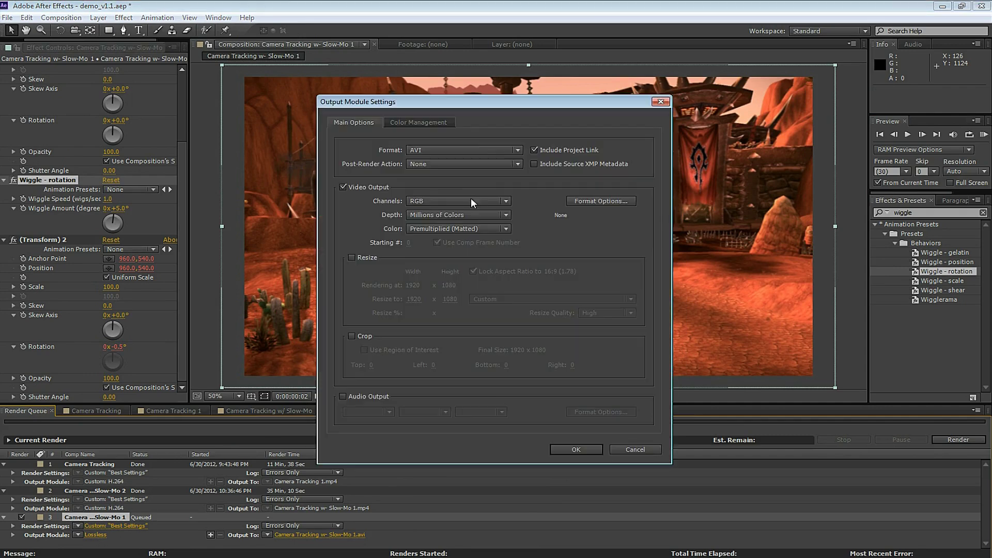
pyautogui.click(464, 149)
pyautogui.click(435, 223)
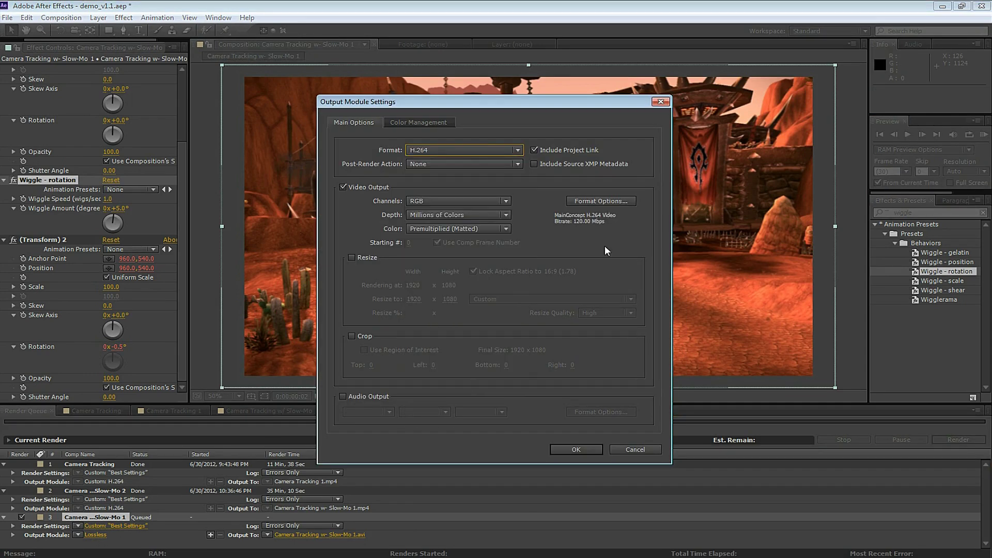
pyautogui.click(592, 203)
pyautogui.click(520, 445)
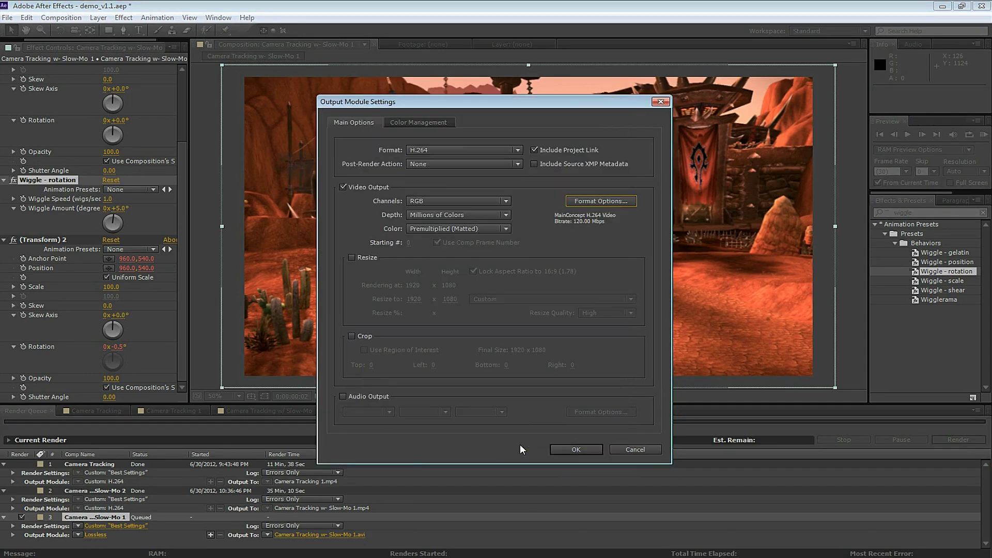
pyautogui.click(575, 448)
# - Rename the output file to Camera Tracking w- Slow-Mo 2.mp4 and save
pyautogui.click(339, 533)
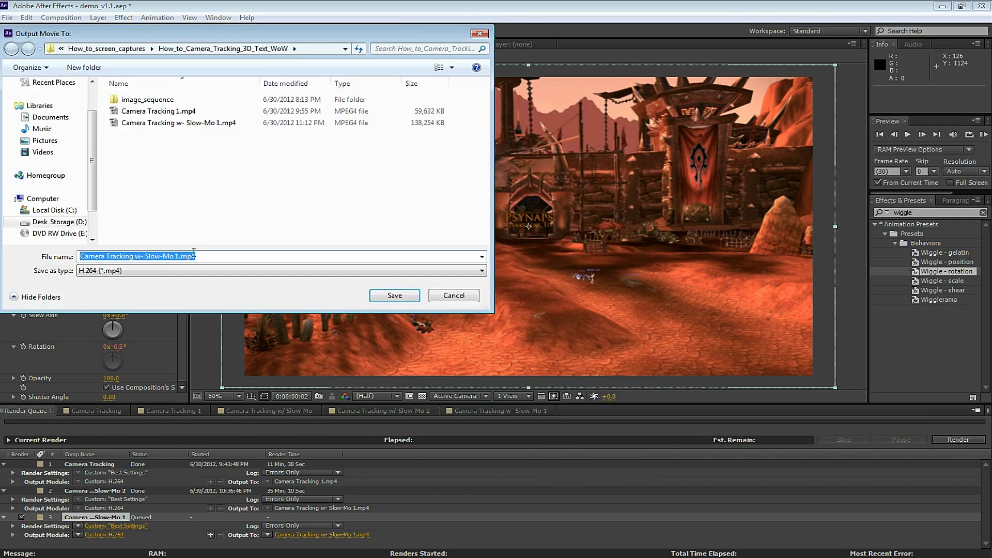
pyautogui.click(175, 257)
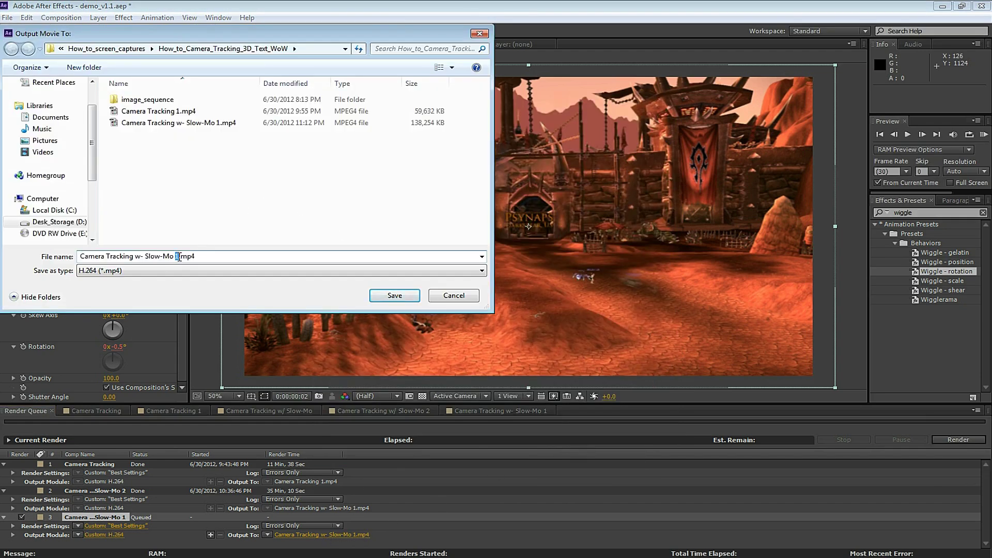
pyautogui.write('2')
pyautogui.click(395, 295)
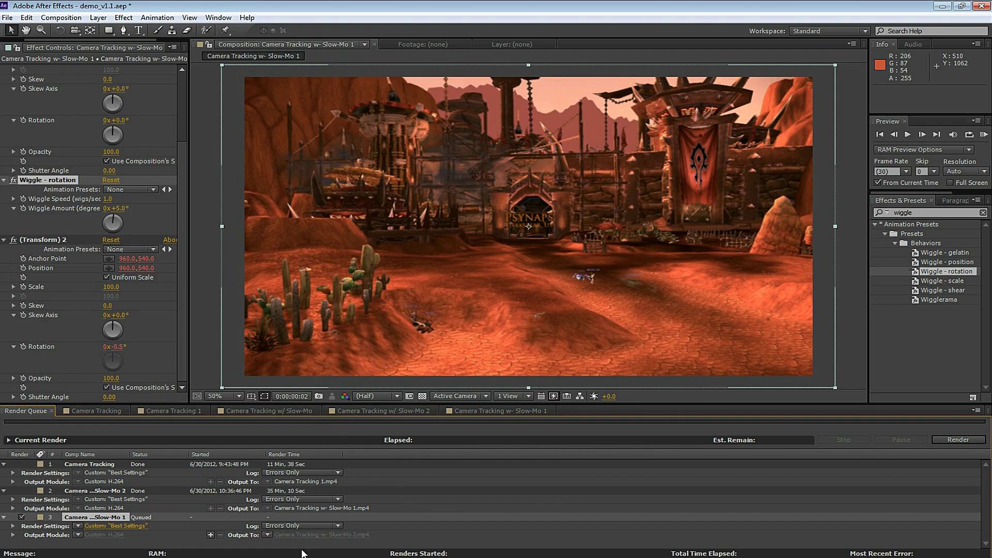
pyautogui.click(342, 534)
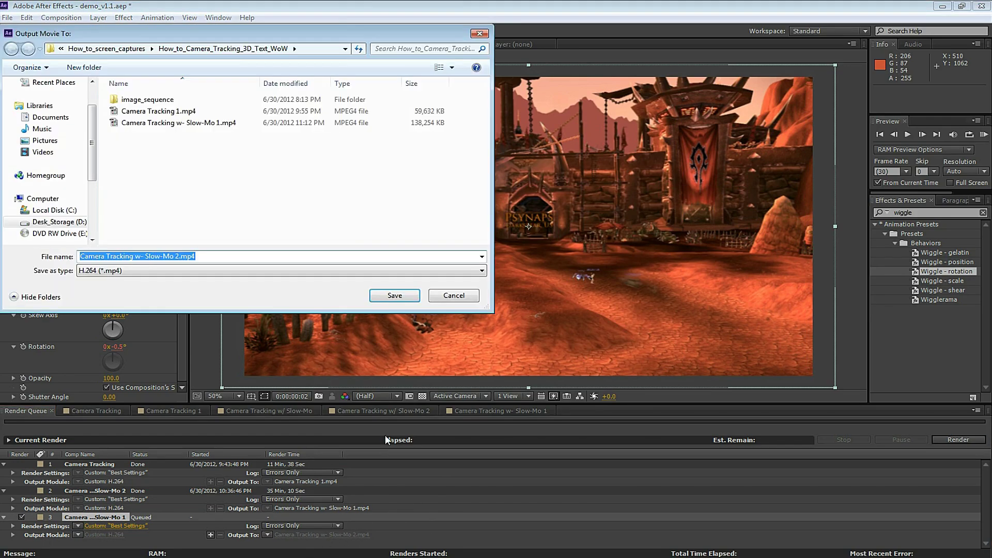
pyautogui.click(396, 297)
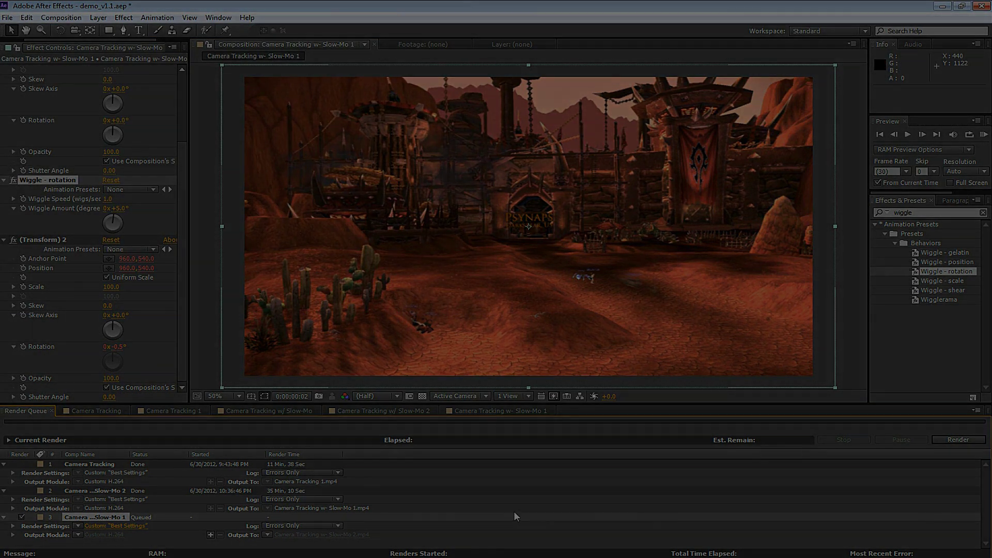